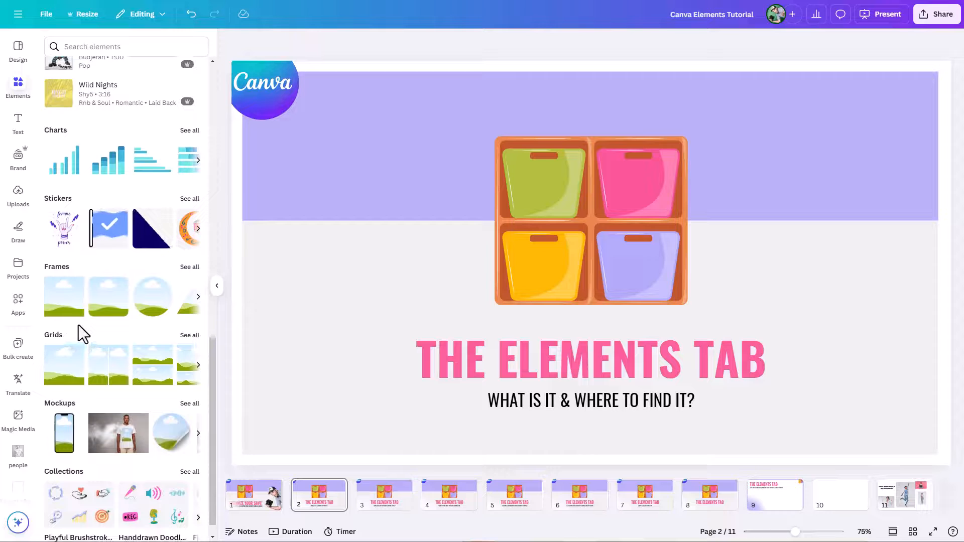
Search the elements library for "umbrella".
scroll(126, 451, up, 9)
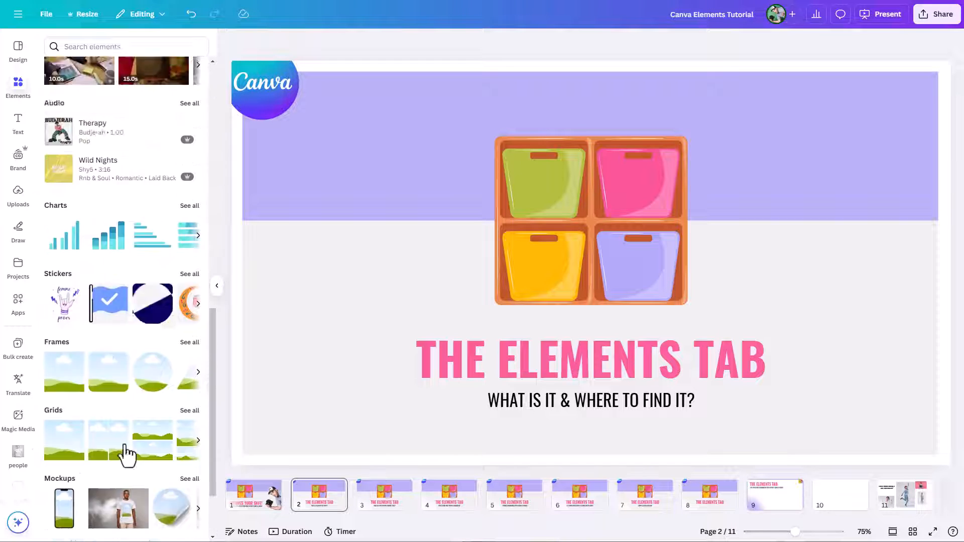
scroll(135, 455, up, 5)
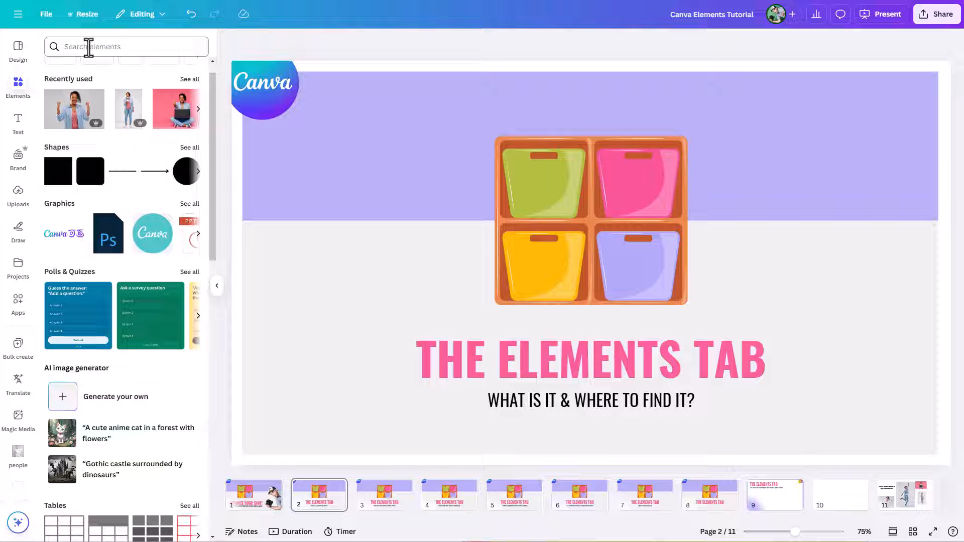
click(93, 52)
text(umbrel)
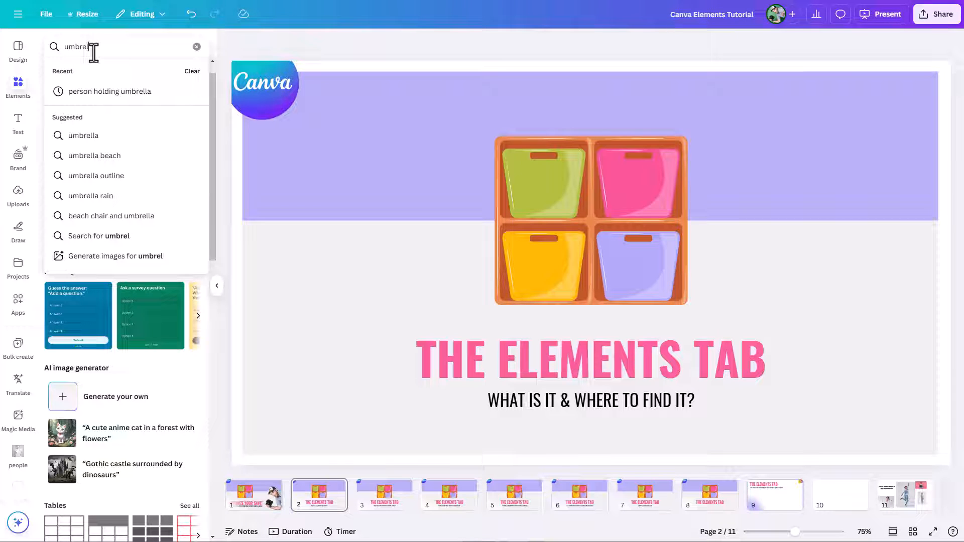
text(la)
key(Return)
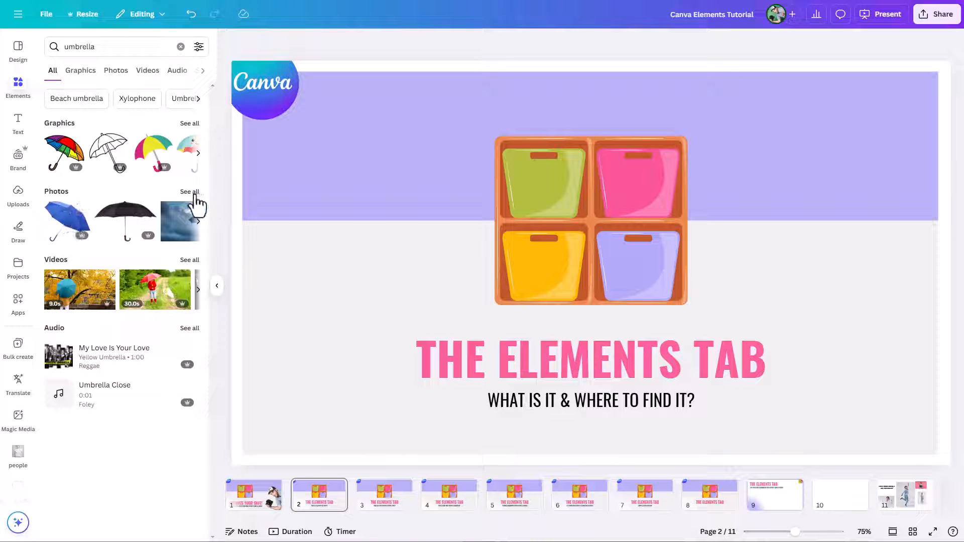
Browse the umbrella results by category through graphics, photos, videos and shapes, and return to the photos.
click(79, 72)
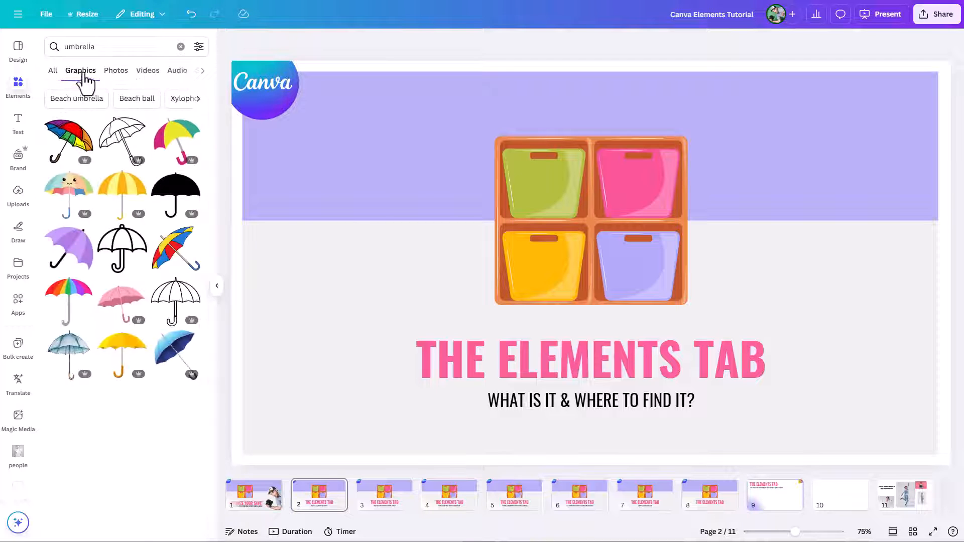
click(118, 71)
click(147, 71)
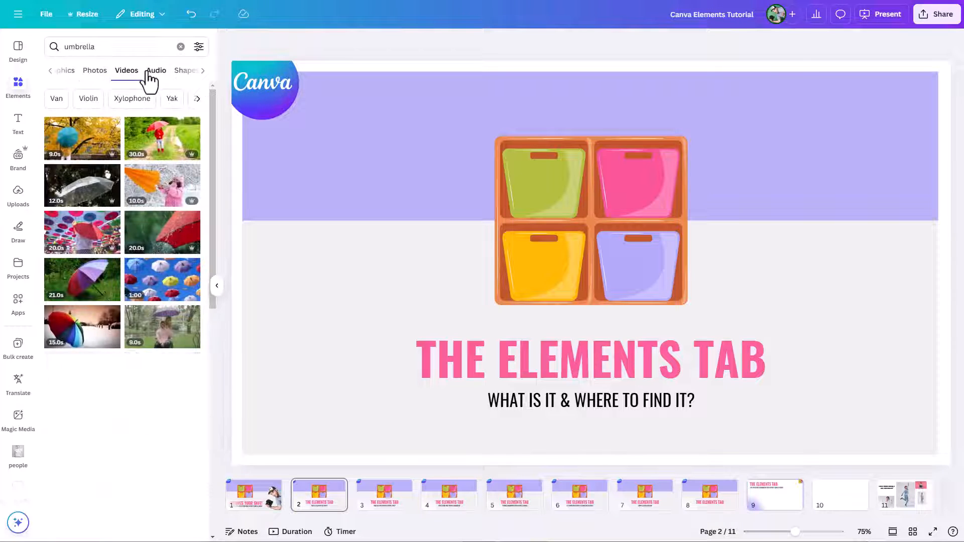
click(188, 71)
click(202, 71)
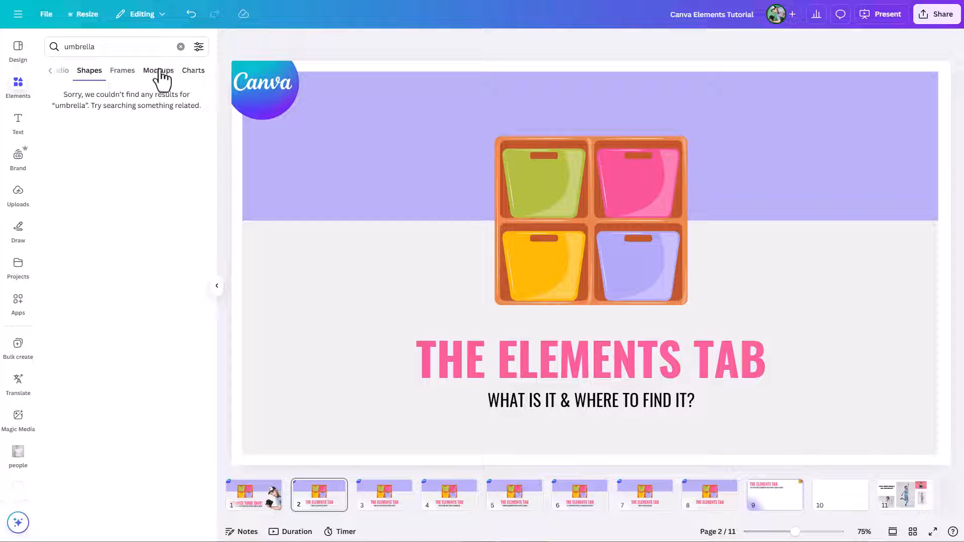
click(49, 71)
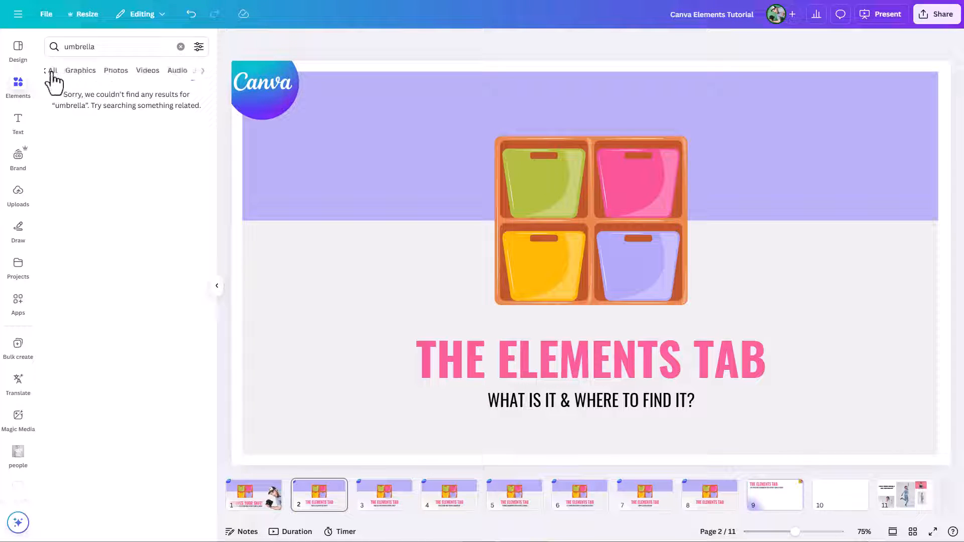
click(109, 72)
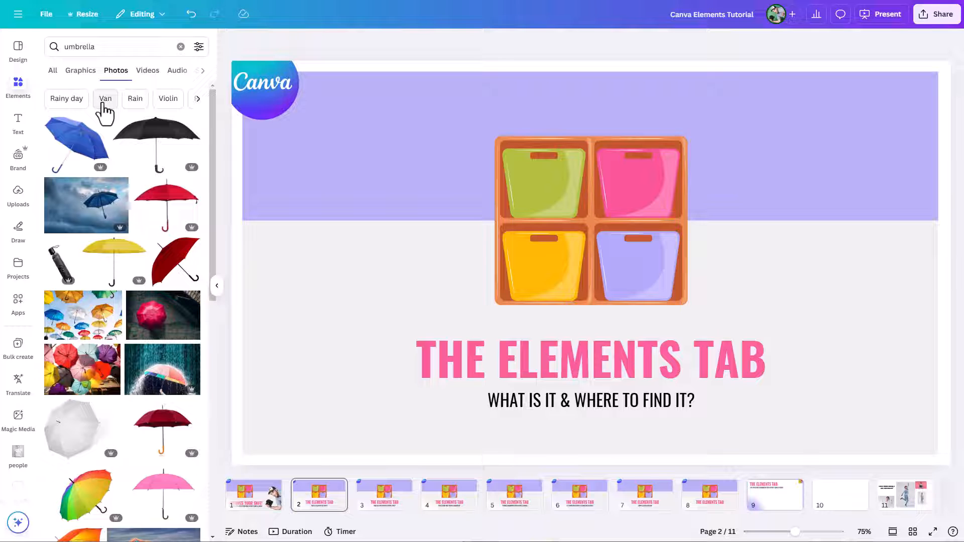
Explore the related photo searches "Rainy day" and "Rain", and return to the "umbrella" search.
click(73, 99)
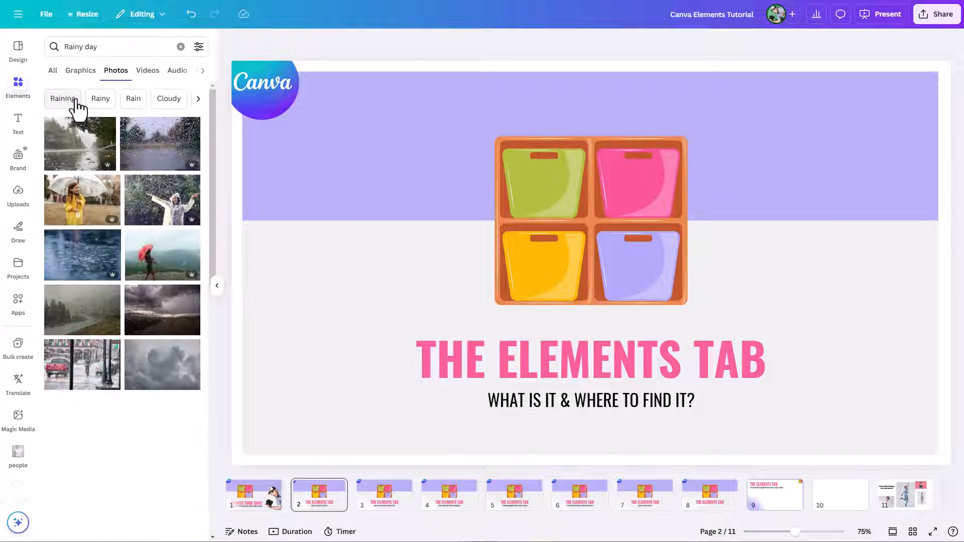
click(129, 101)
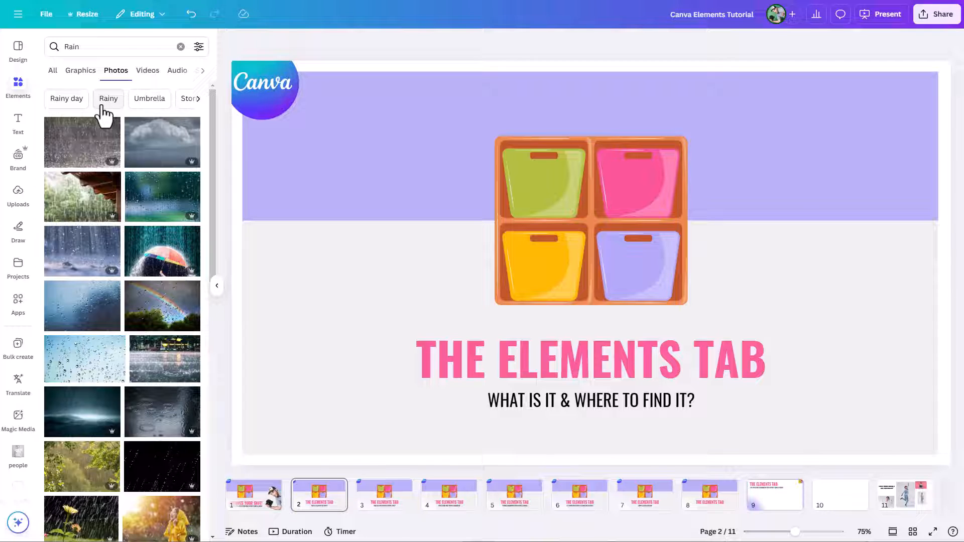
click(80, 47)
text(umbrella)
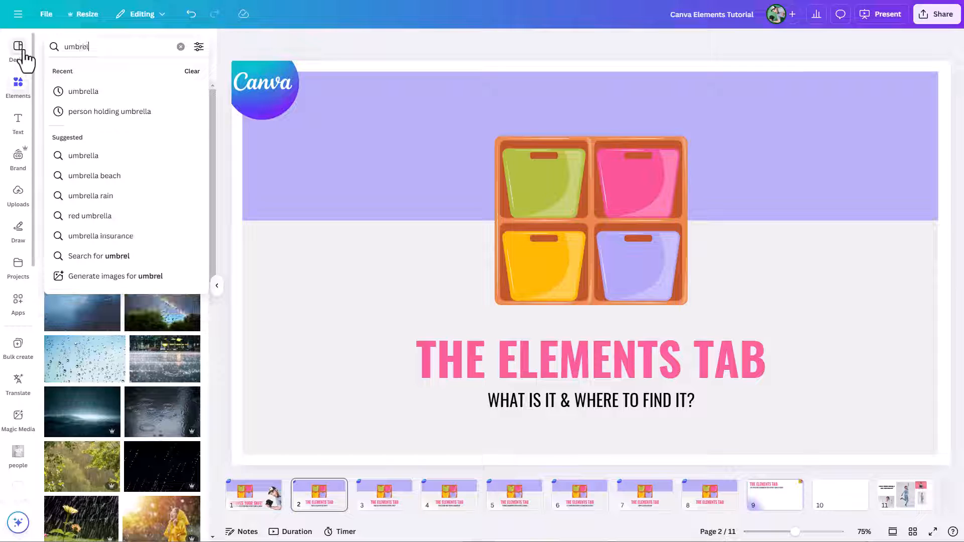
key(Return)
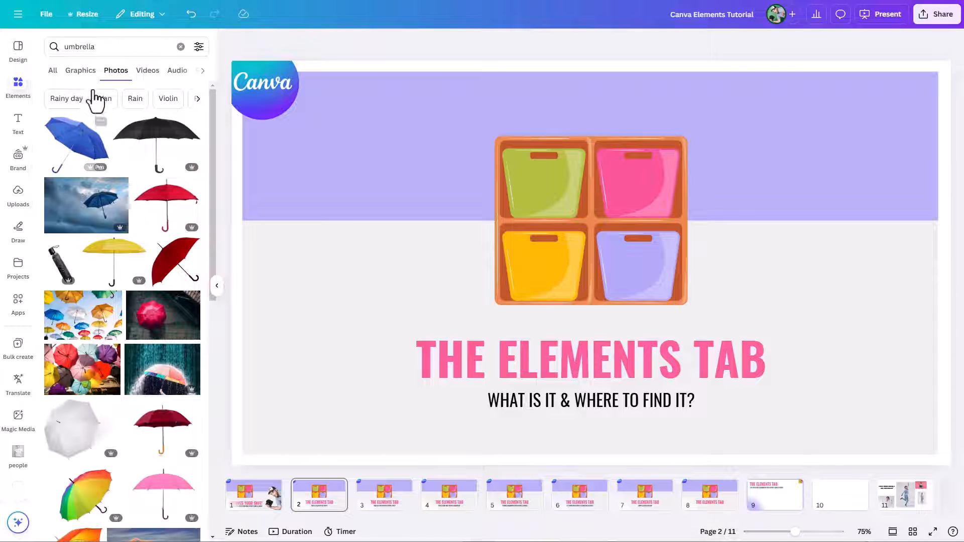
Narrow the photo search to "person with umbrella".
click(65, 49)
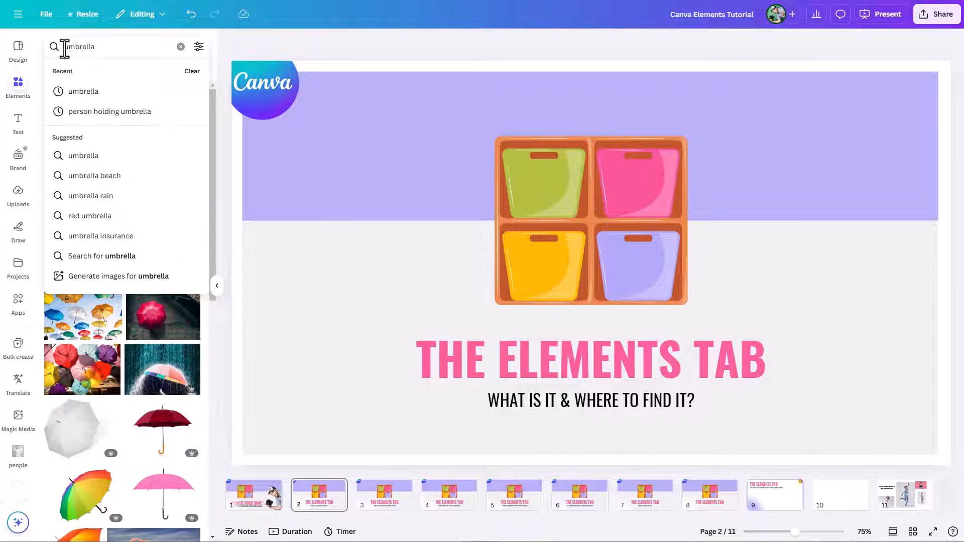
text(person w)
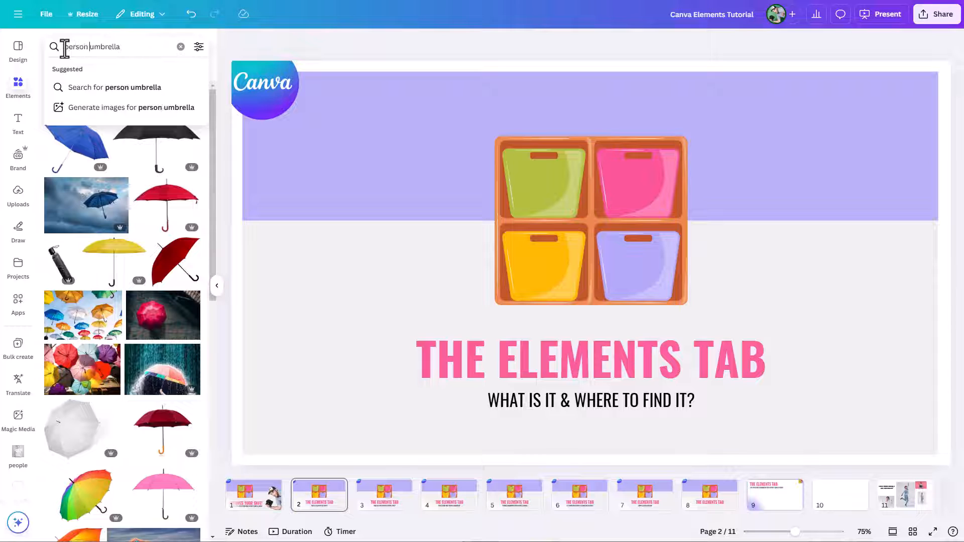
text(ith)
key(Return)
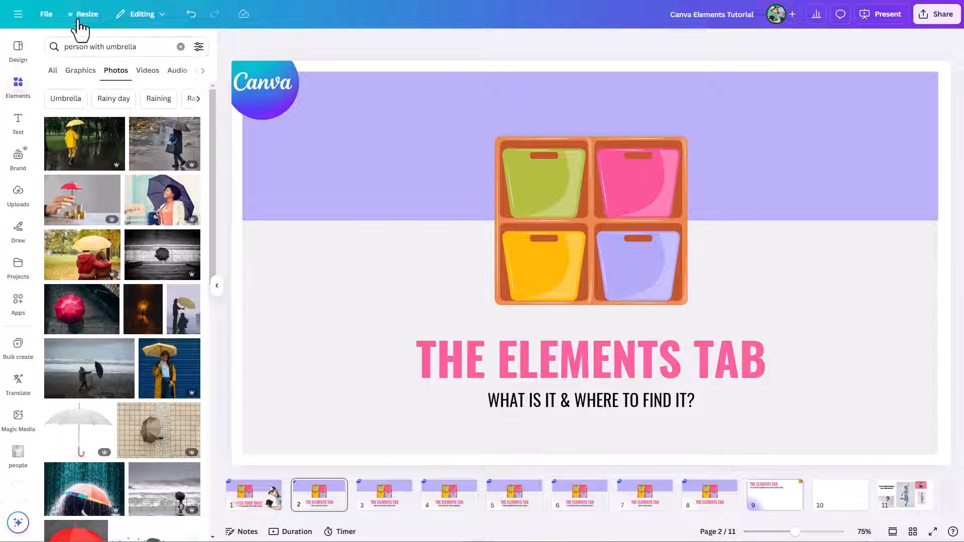
Refine the photo search further to "person with red umbrella".
click(108, 47)
text(red)
key(Return)
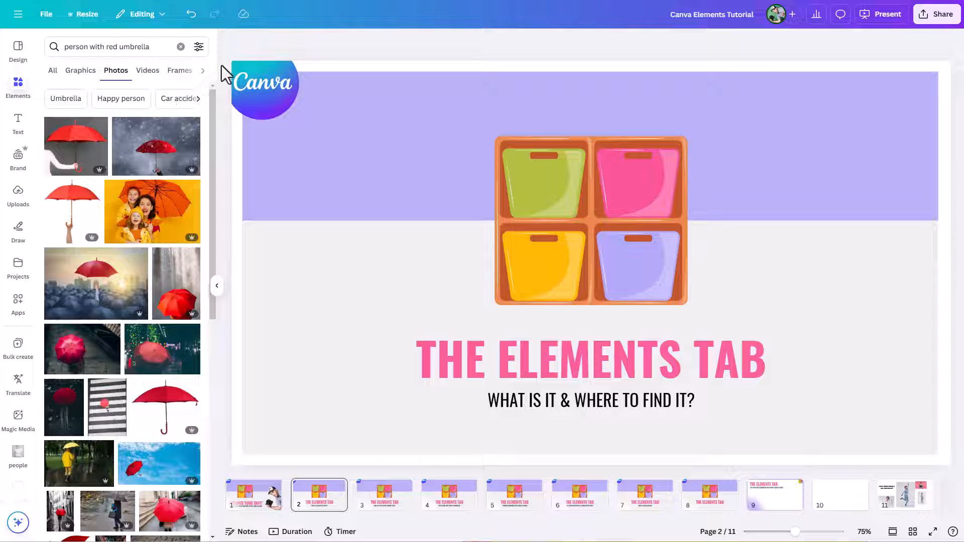
Try to limit the red umbrella photo results to animated items.
click(199, 48)
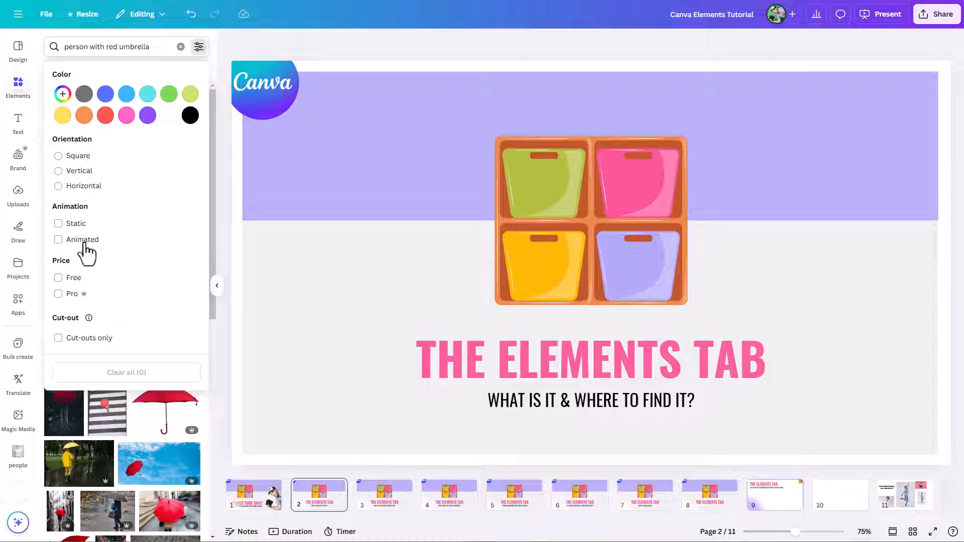
click(58, 240)
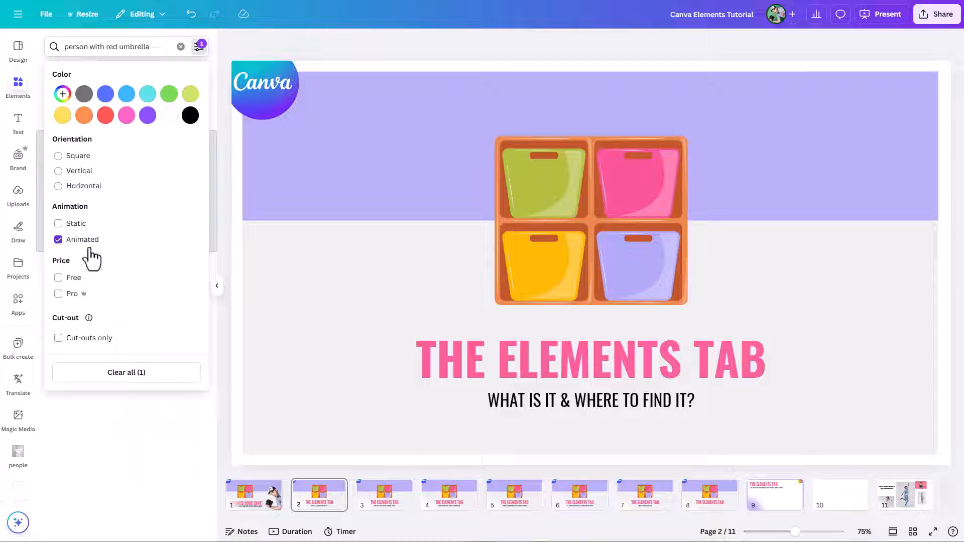
click(225, 270)
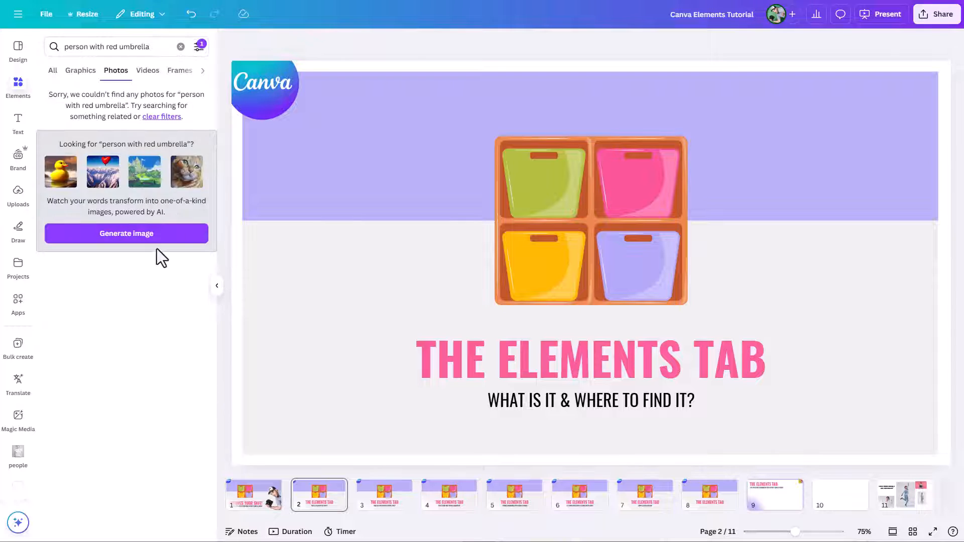
Remove the Animated filter and restrict the red umbrella photos to vertical orientation.
click(199, 46)
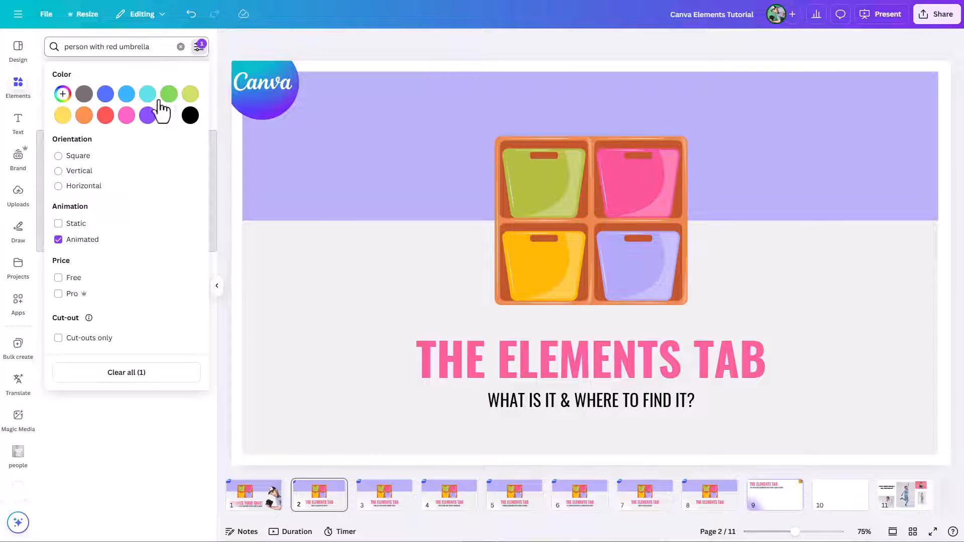
click(58, 239)
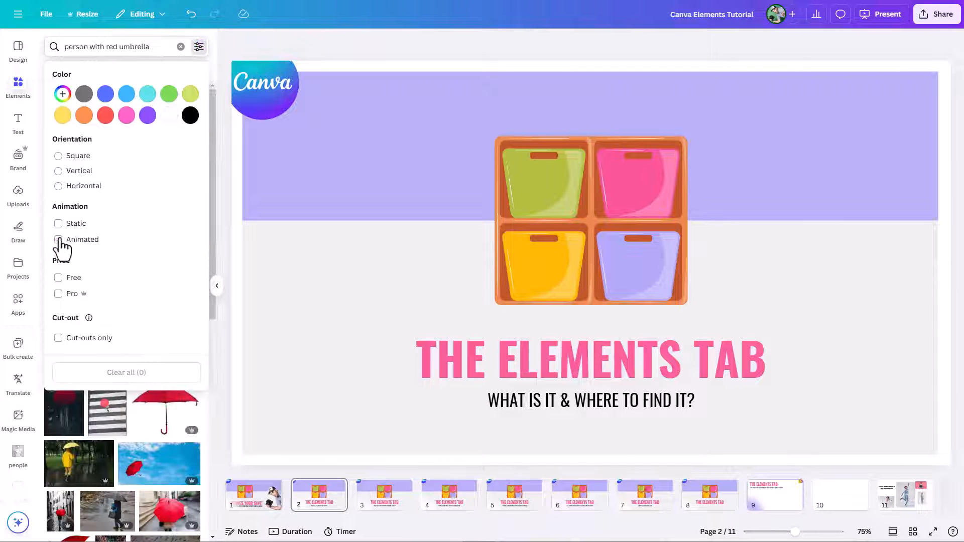
click(59, 171)
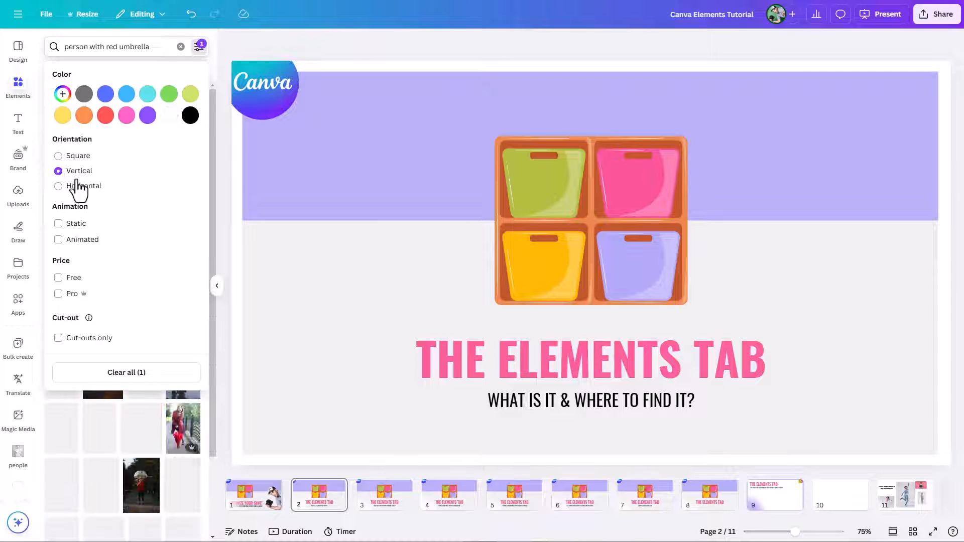
click(227, 203)
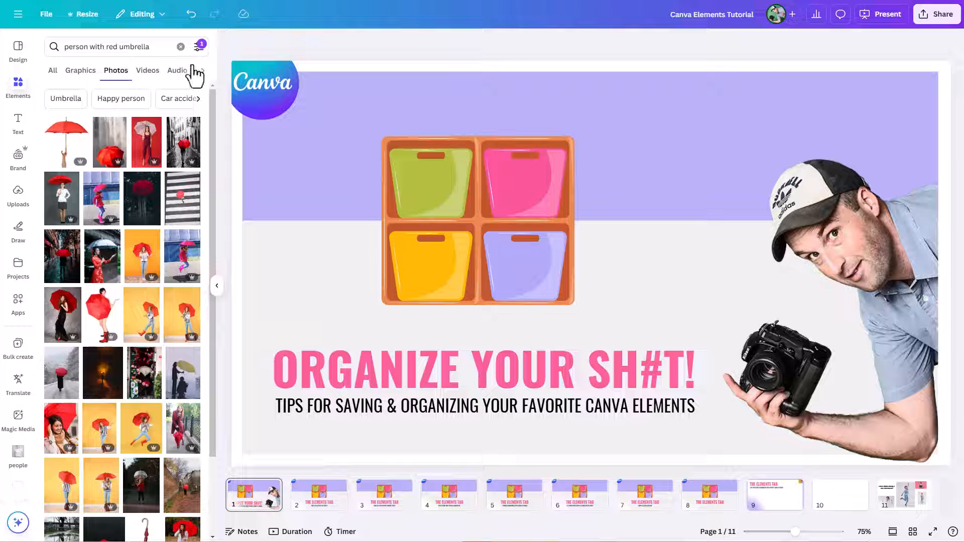
Replace the current search term with "celebration" and run the search.
click(199, 47)
click(150, 48)
key(ctrl+a)
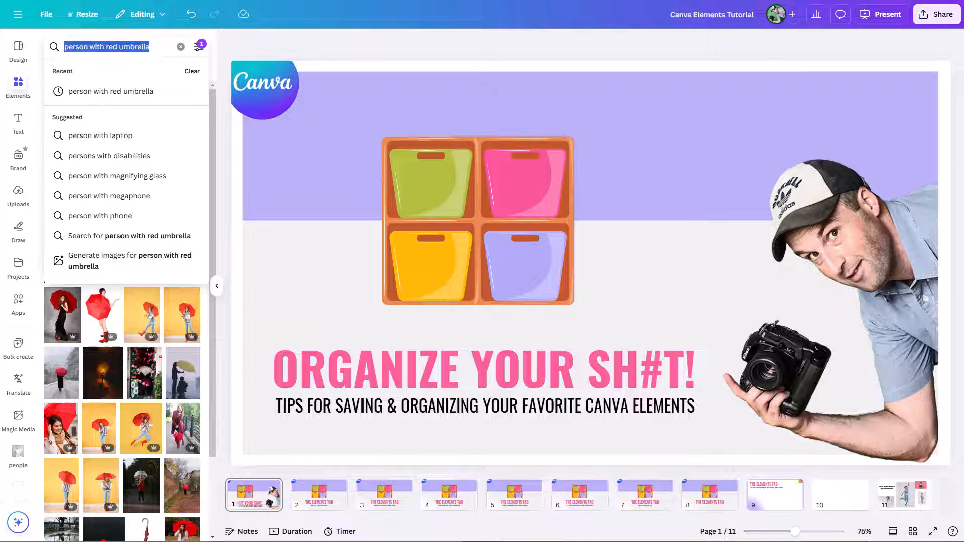
text(celeb)
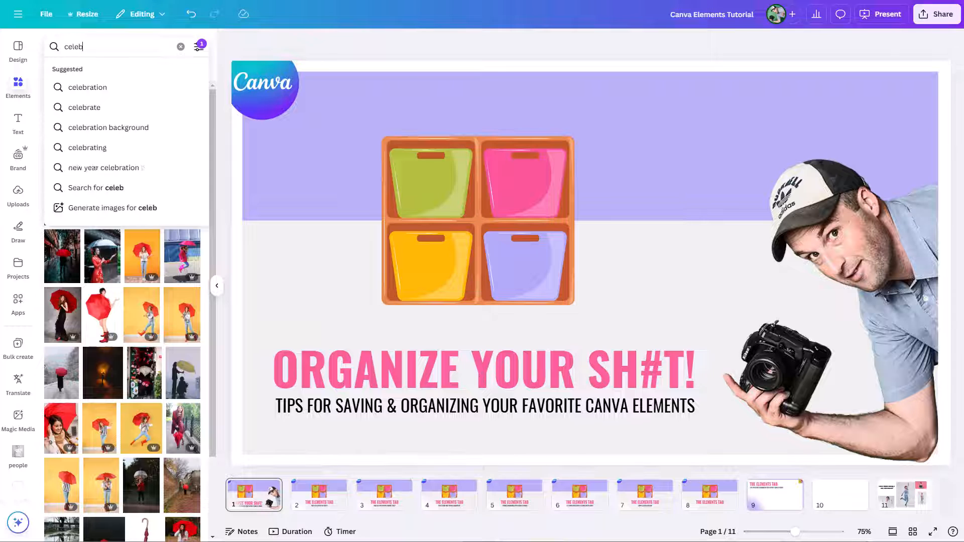
text(ration)
key(Return)
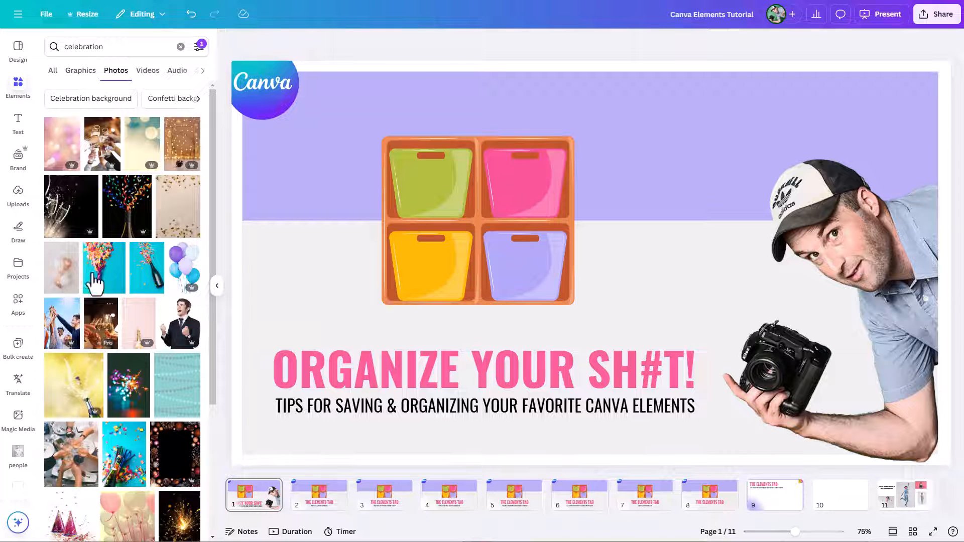
Clear all existing filters on the celebration search and limit the results to animated items.
click(200, 48)
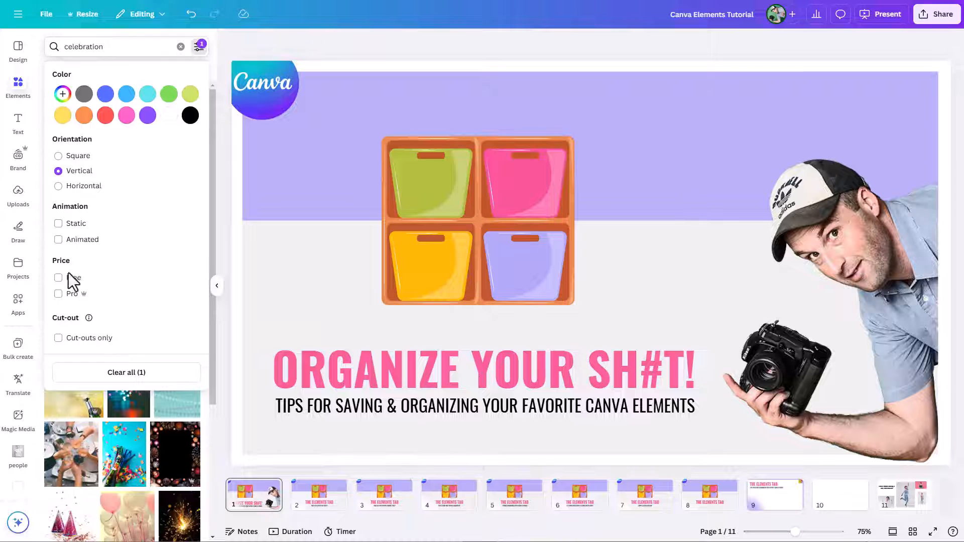
click(143, 375)
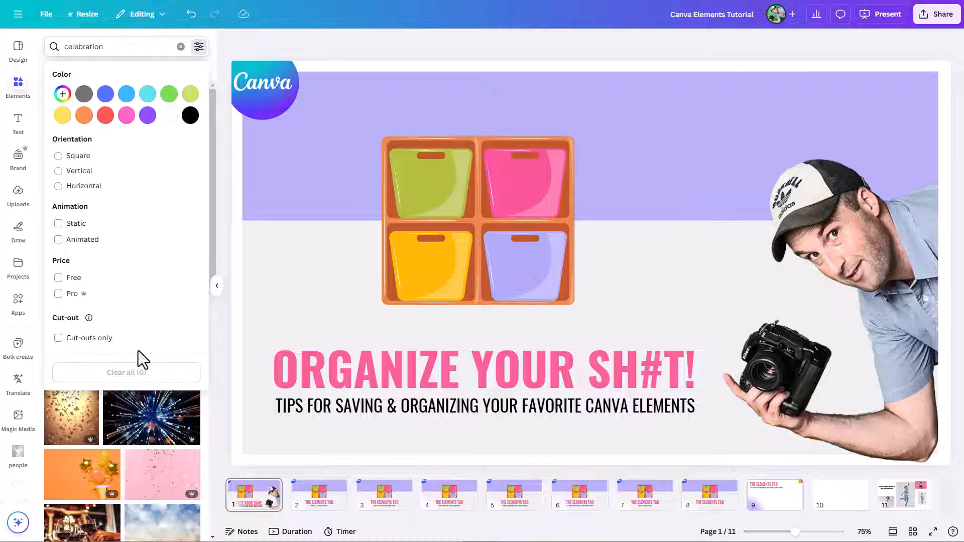
click(59, 240)
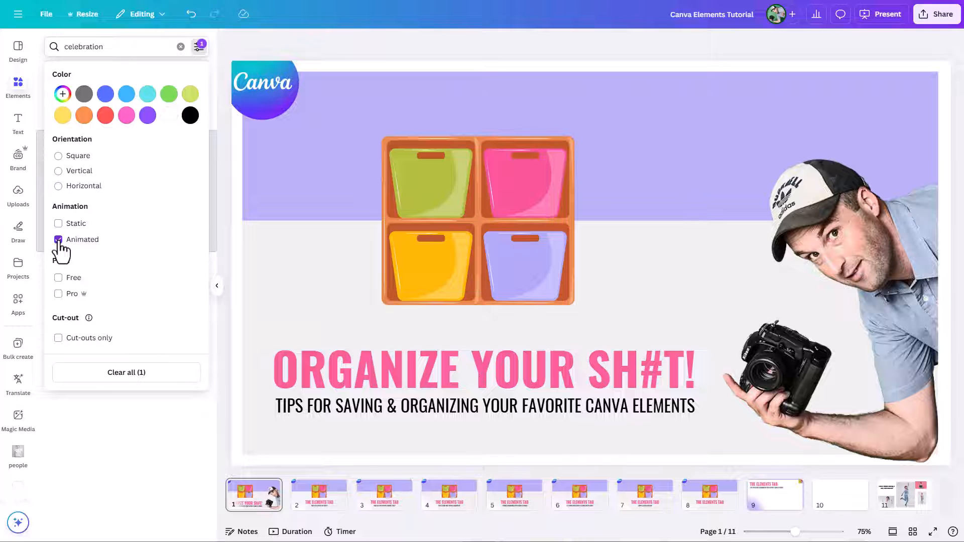
click(224, 232)
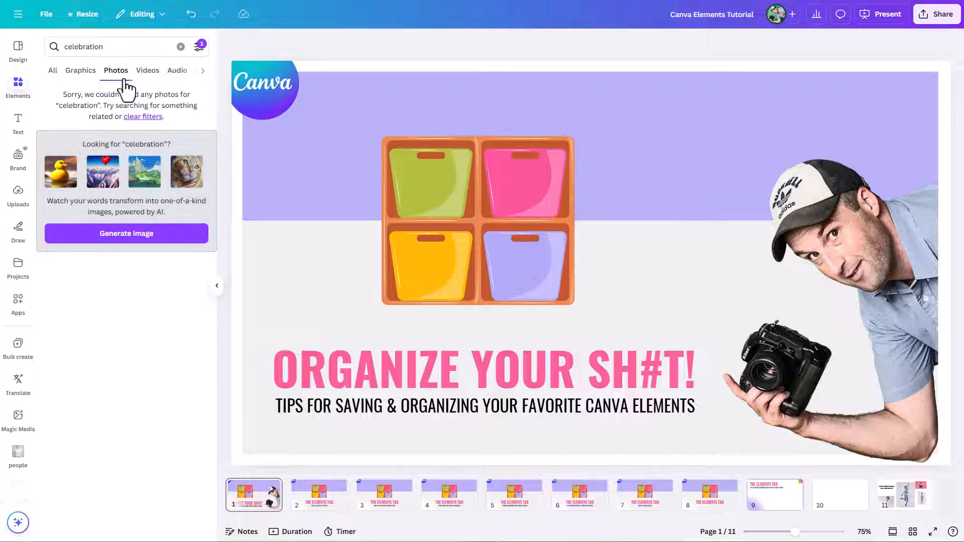
Check the animated celebration results across all categories and in photos, and show the full set of graphics.
click(52, 75)
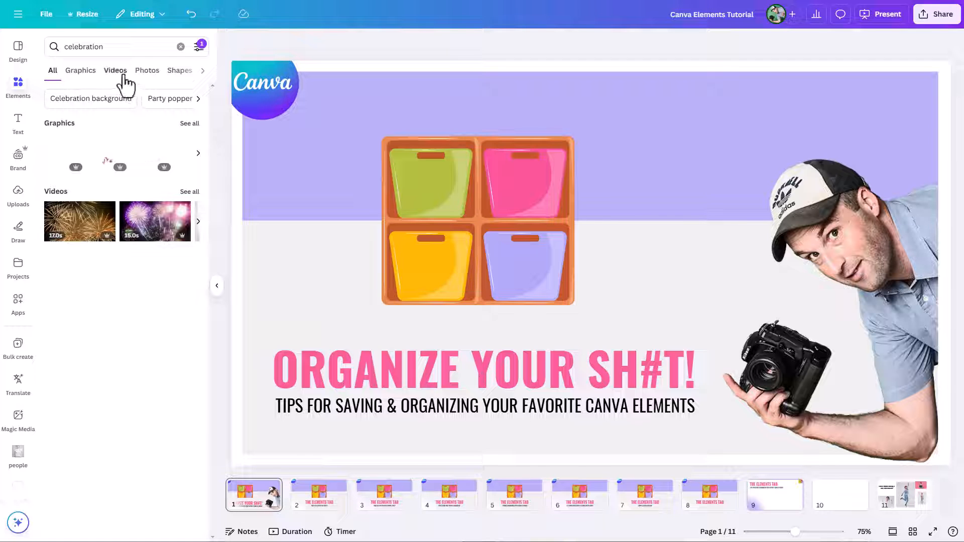
click(146, 73)
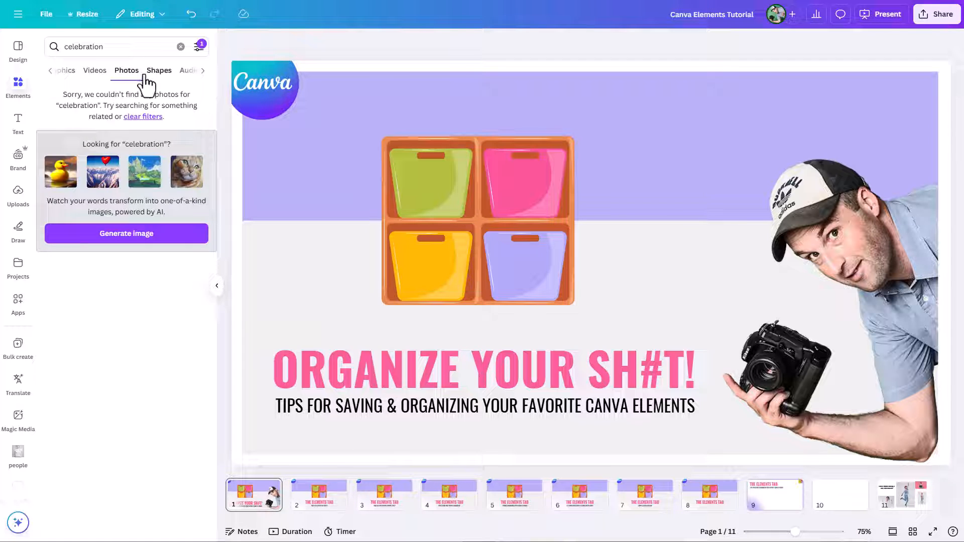
click(51, 71)
click(52, 74)
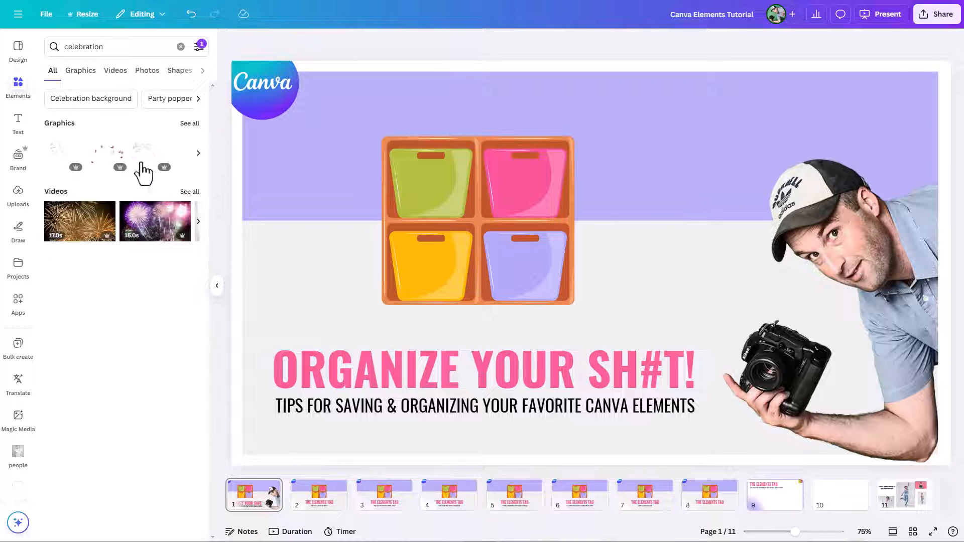
click(189, 123)
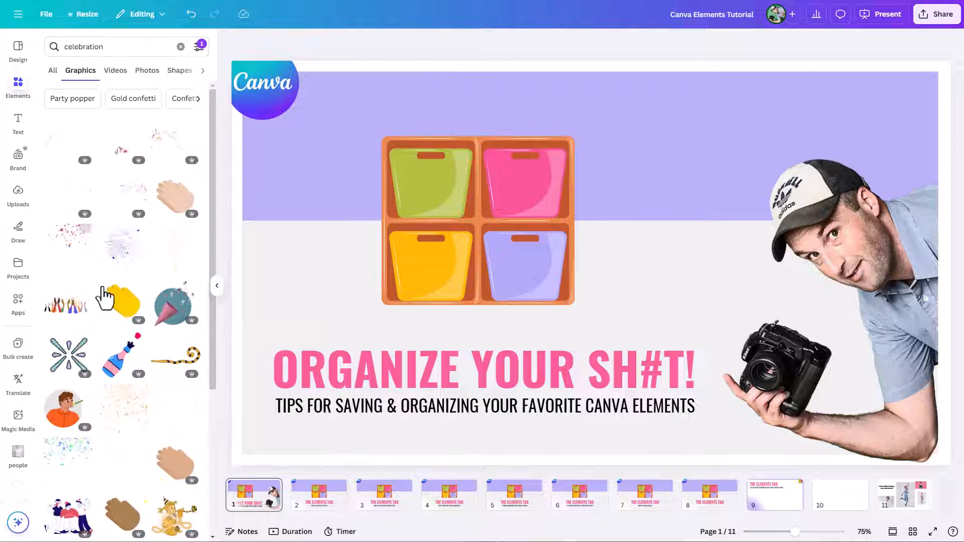
Replace the Animated filter on the celebration graphics with the Cut-outs only filter.
click(200, 46)
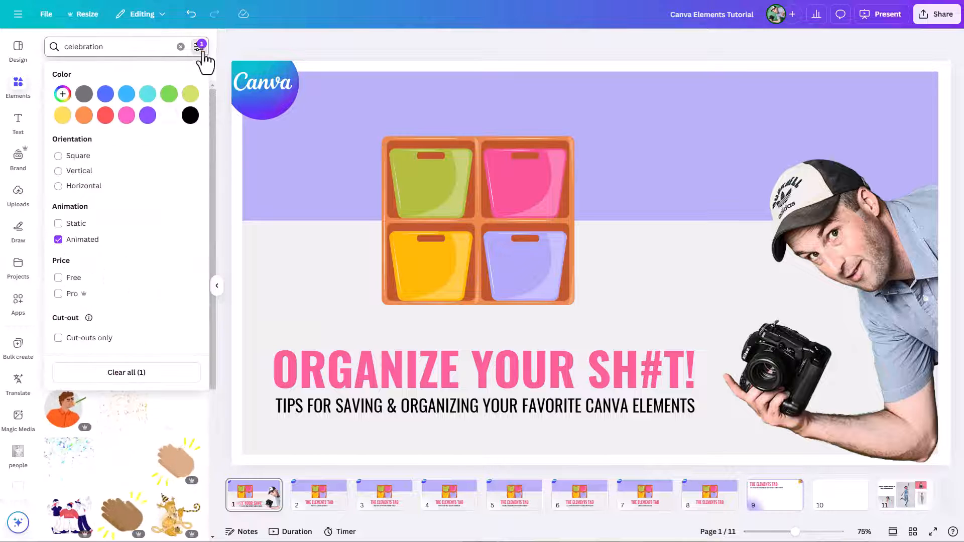
click(59, 240)
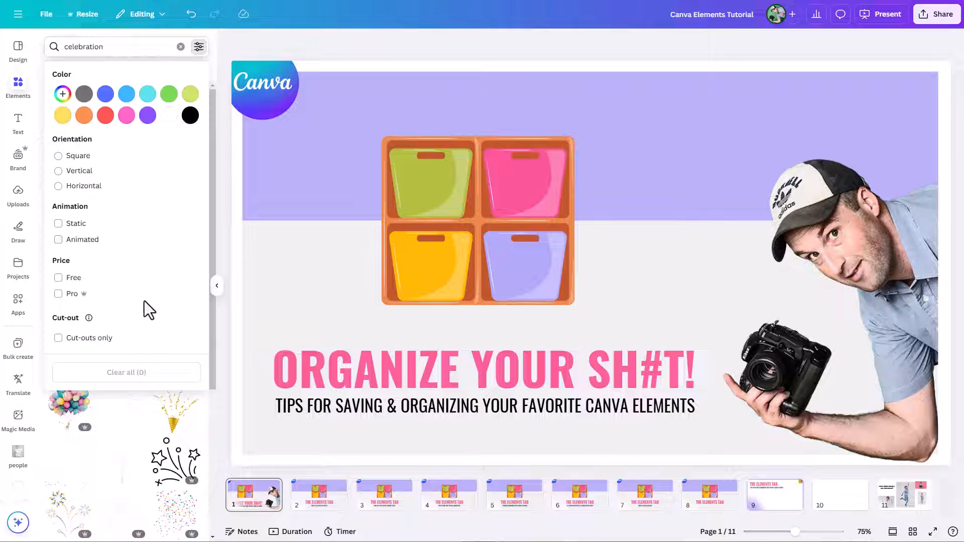
click(58, 240)
click(59, 239)
click(58, 279)
click(60, 337)
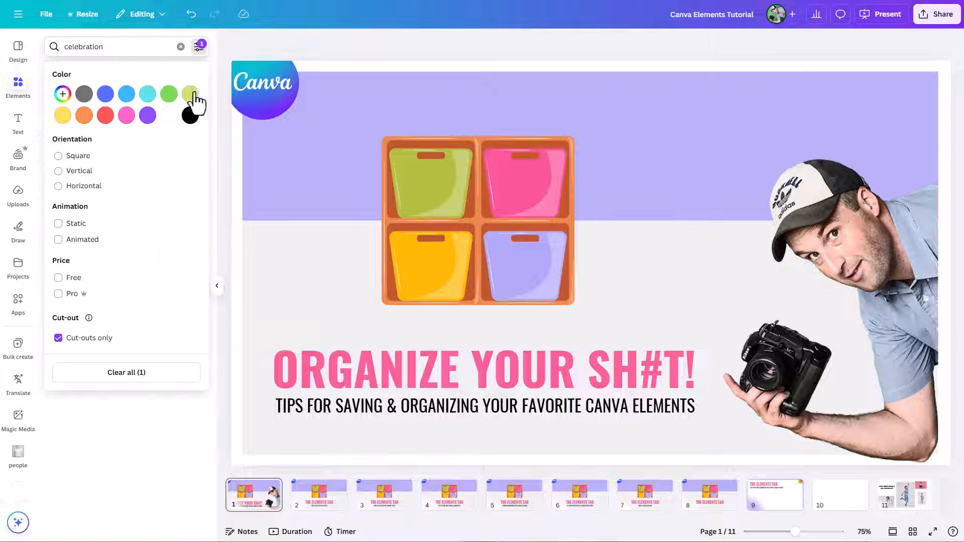
click(212, 127)
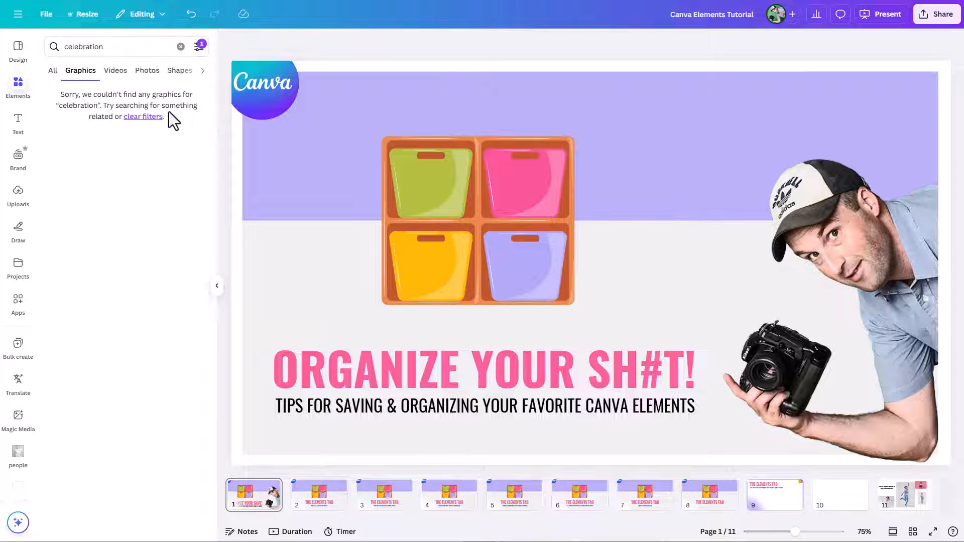
Show the cut-out celebration results across all categories, and add the photo of the cheering man in a grey suit and delete it.
click(53, 72)
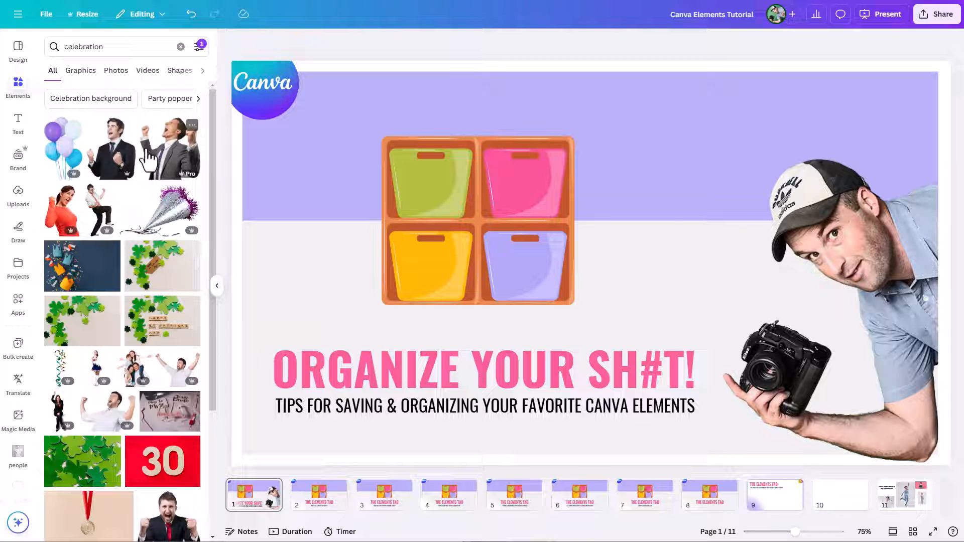
click(169, 171)
key(Delete)
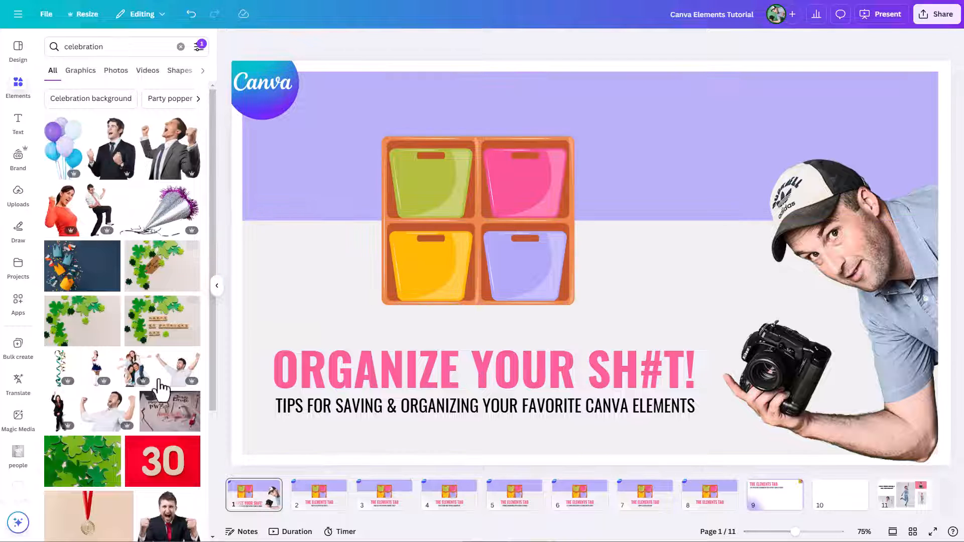
Remove the Cut-outs only filter and limit the celebration results to the color pink.
click(198, 50)
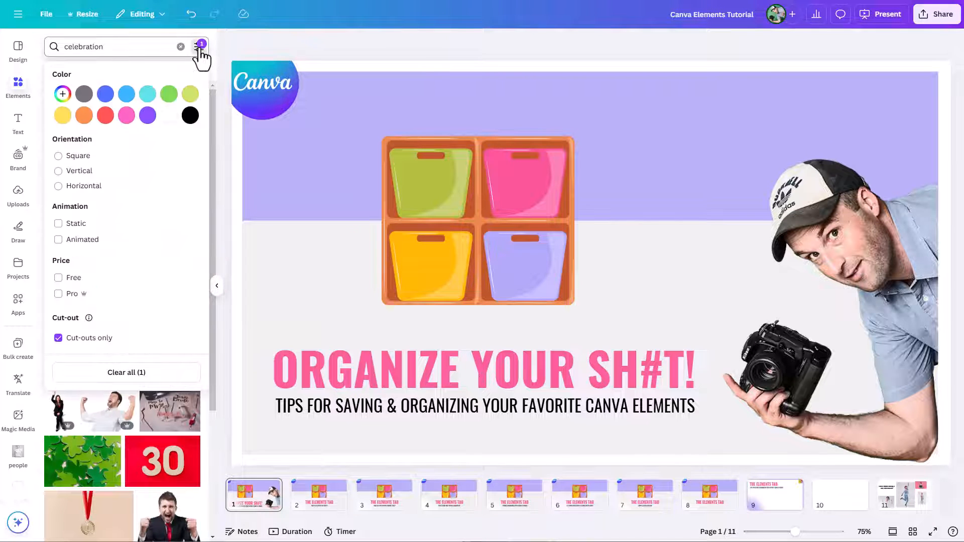
click(75, 338)
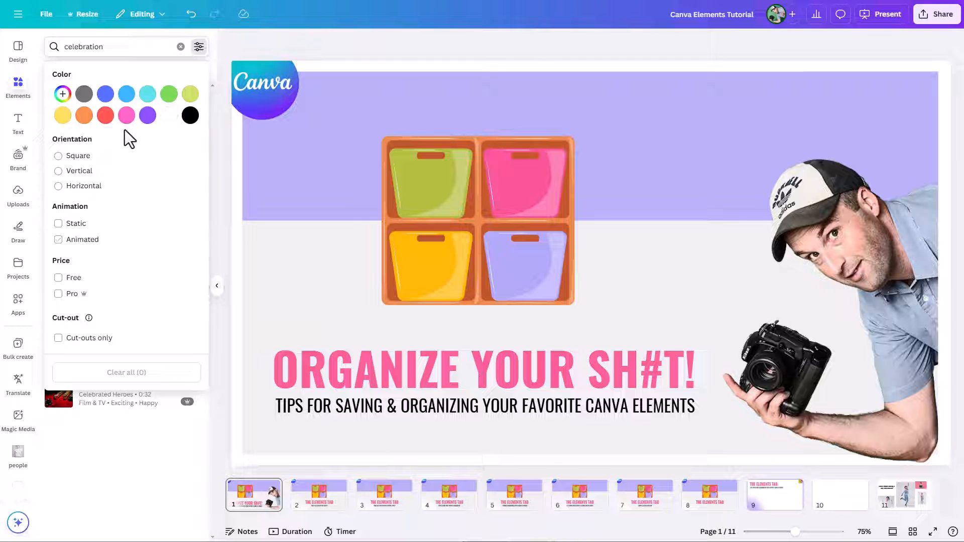
click(127, 117)
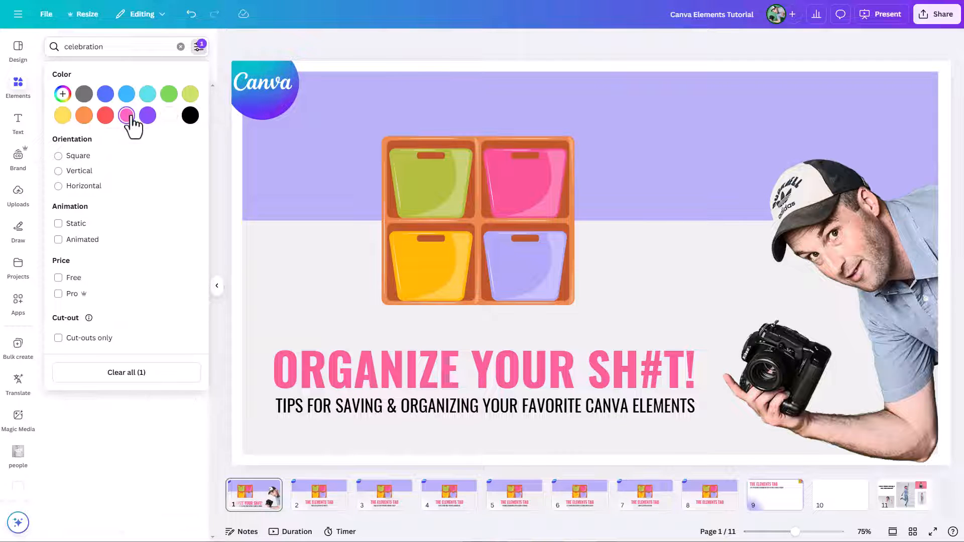
click(220, 146)
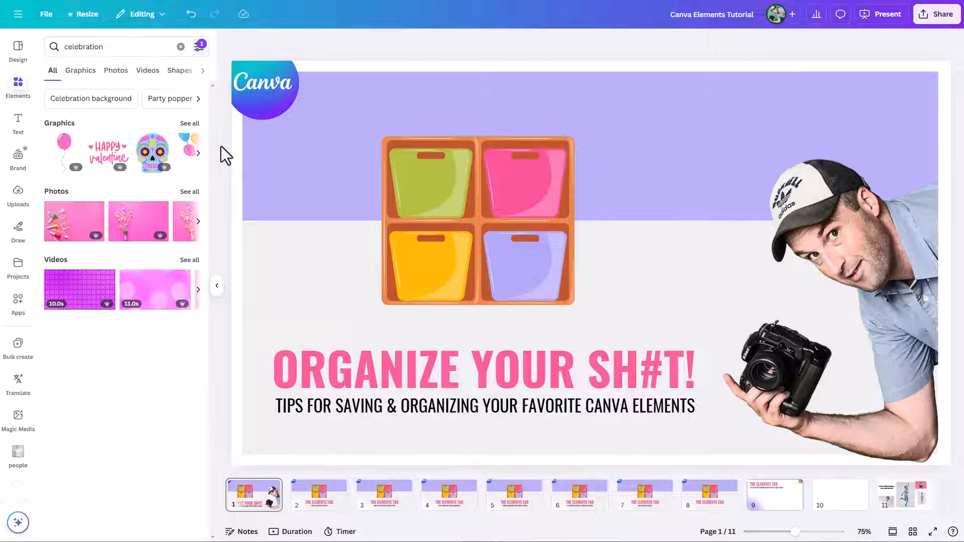
Show the full set of pink celebration photos and add the one with streamers bursting from a green party popper to page 1.
click(189, 192)
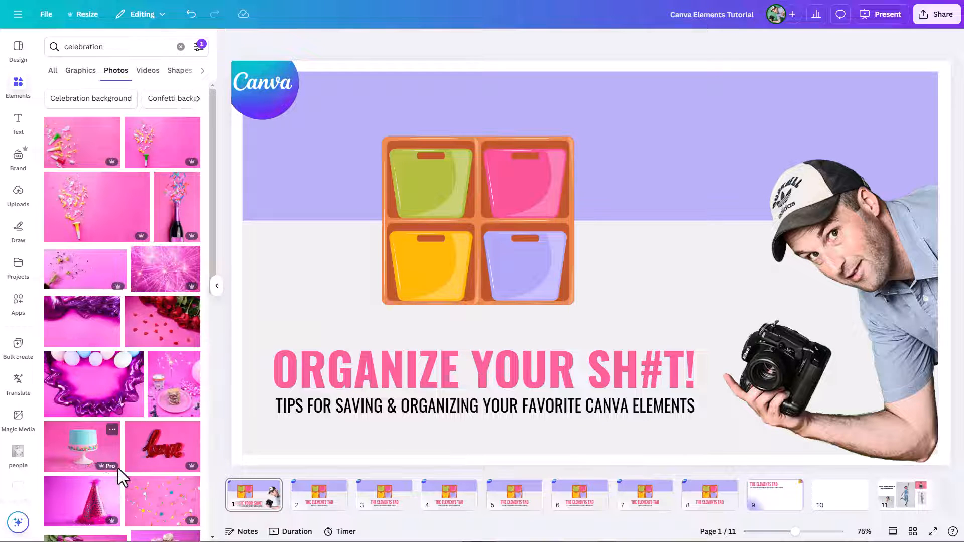
mouse_move(117, 466)
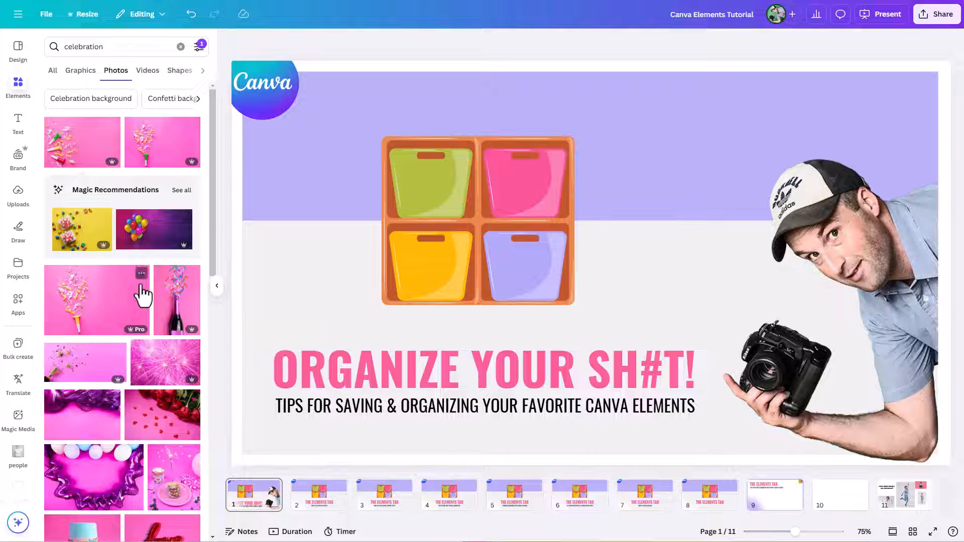
click(154, 146)
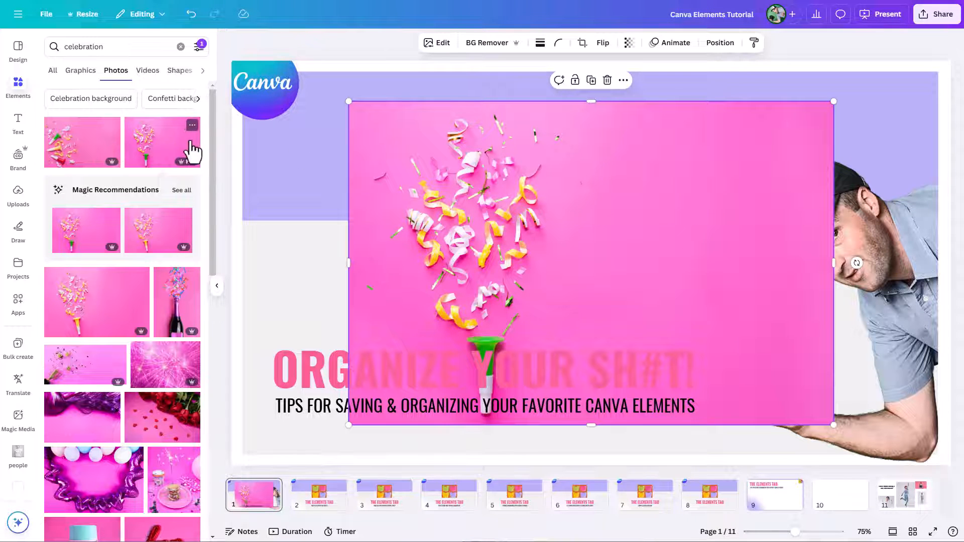
Search by the Home Decor keyword from the first party streamers photo's details, and open the details of the yellow sofa photo.
click(111, 126)
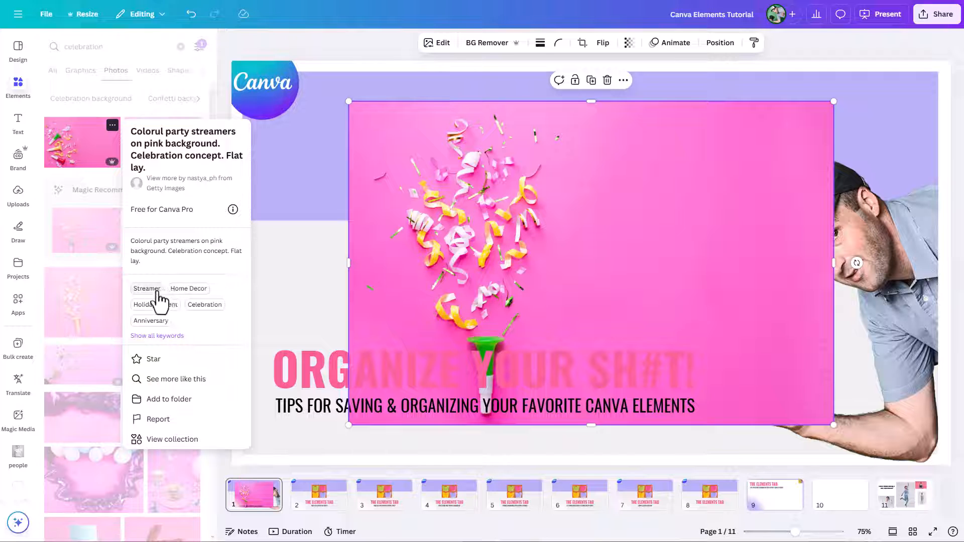
click(188, 290)
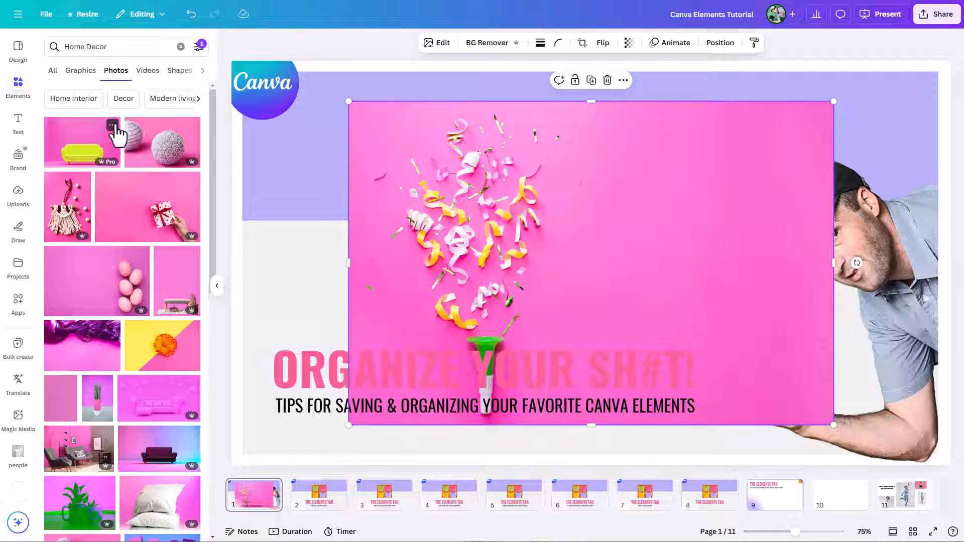
click(113, 126)
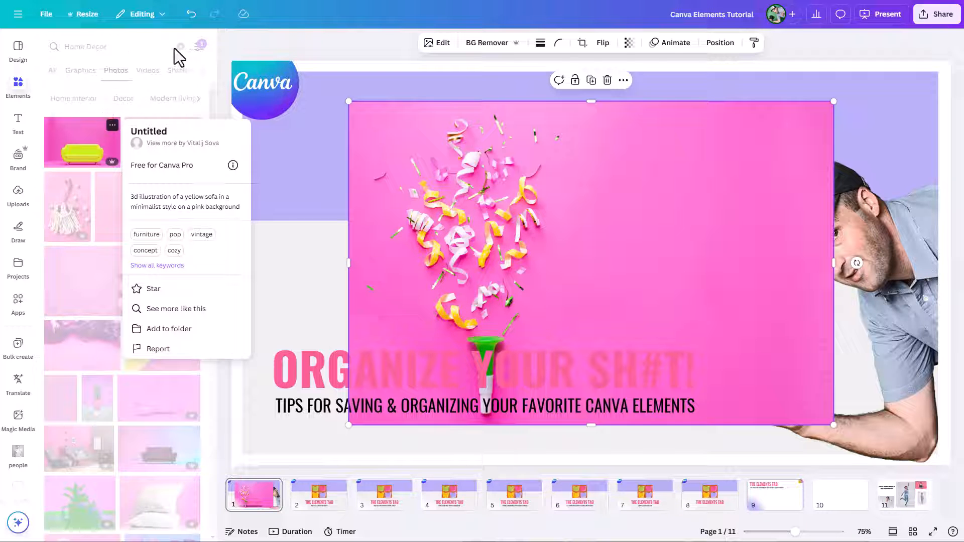
Replace the Home Decor search term with "celebration" and run the photo search.
click(135, 47)
click(124, 47)
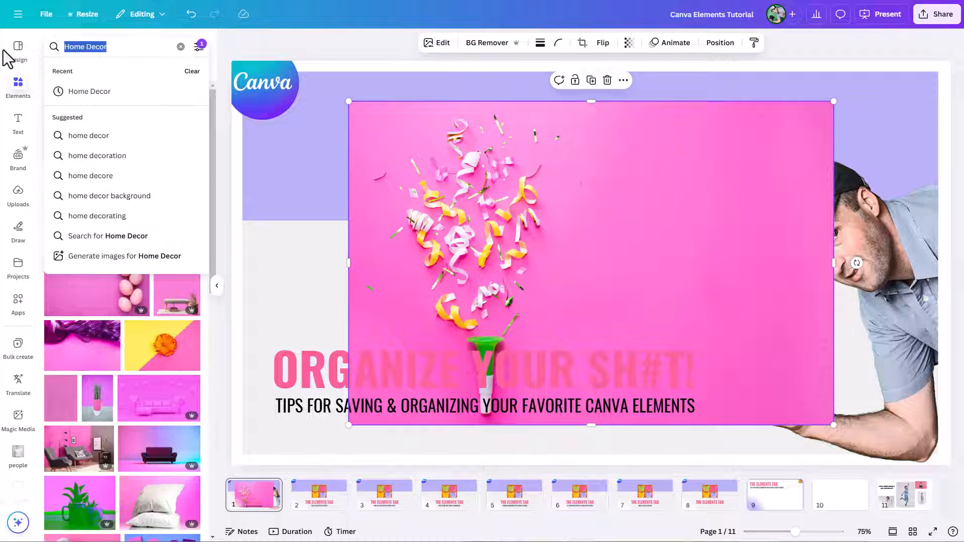
text(cel)
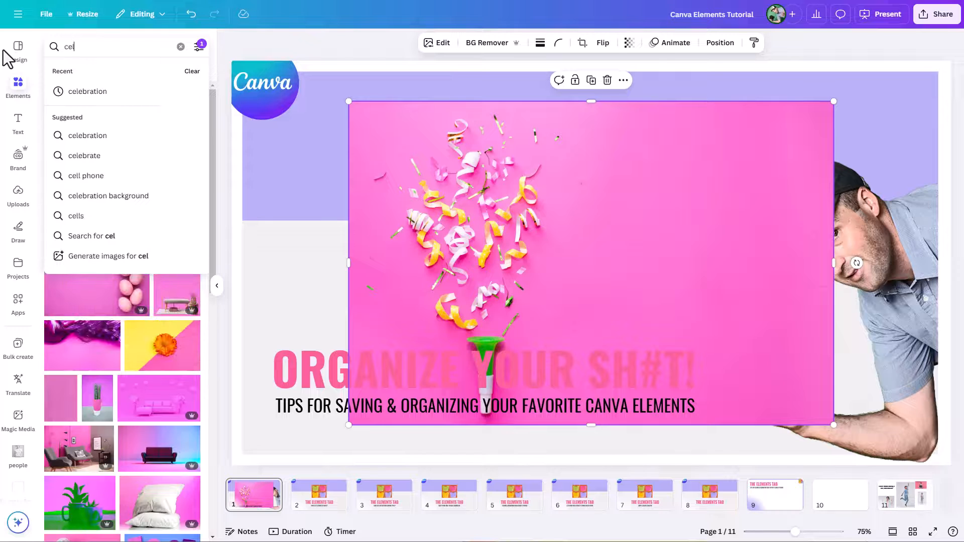
text(ebration)
key(Return)
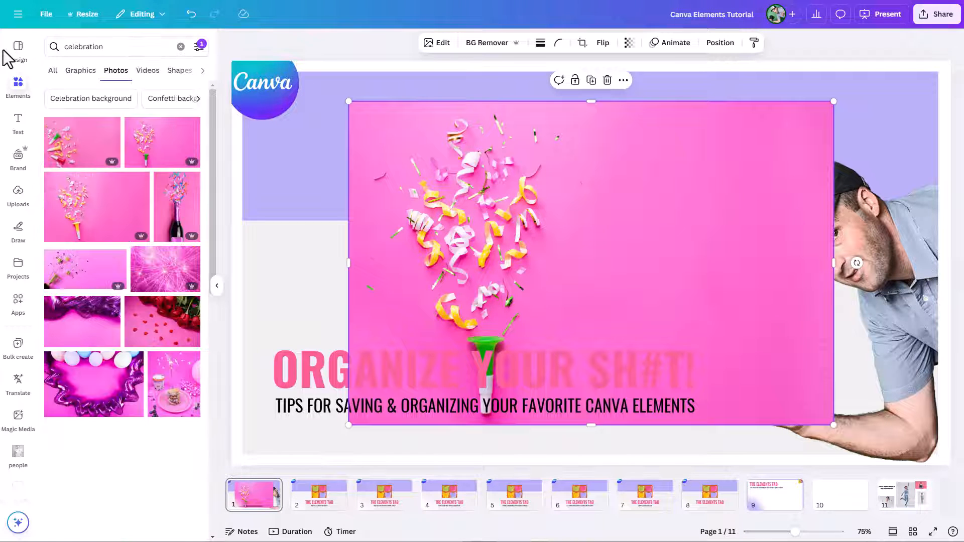
View photos similar to the first party streamers photo, return to the celebration results and open that photo's collection.
click(113, 125)
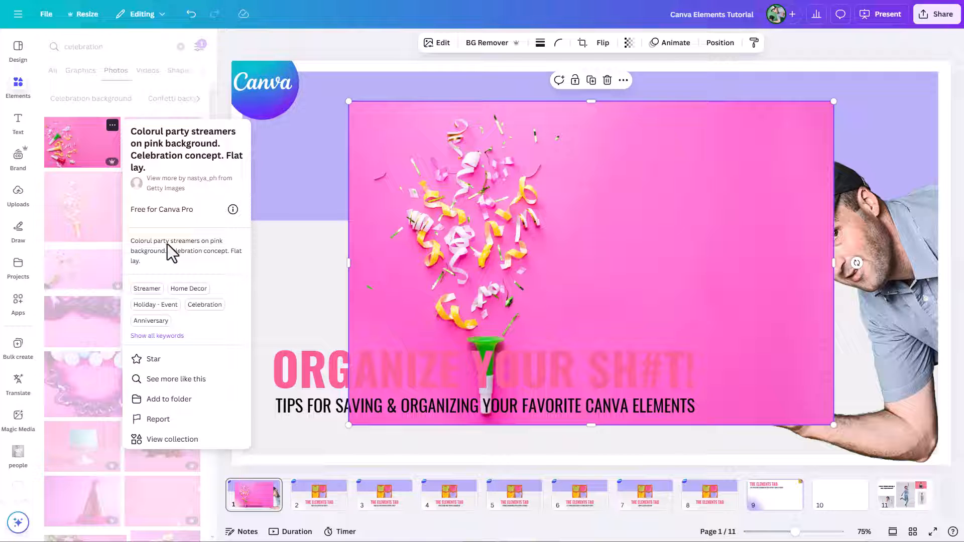
click(160, 382)
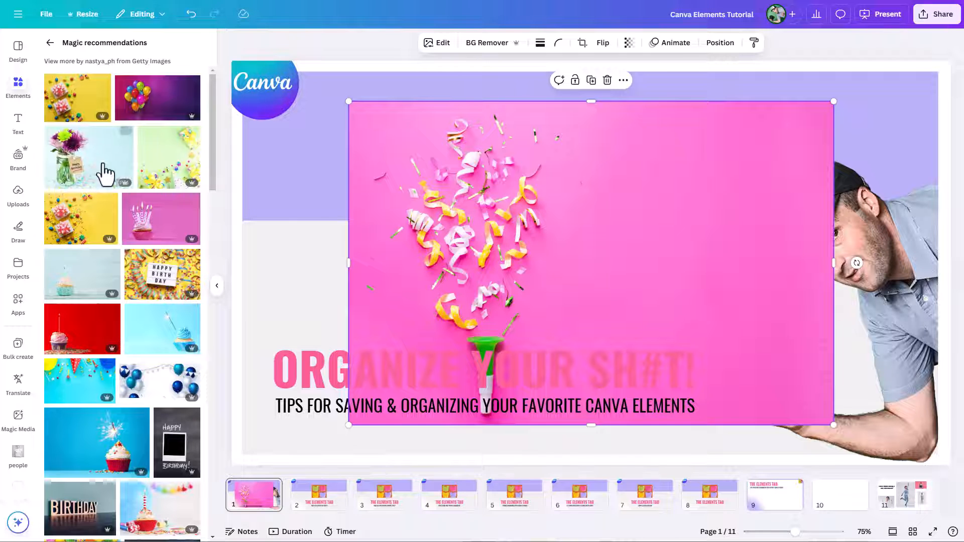
click(50, 43)
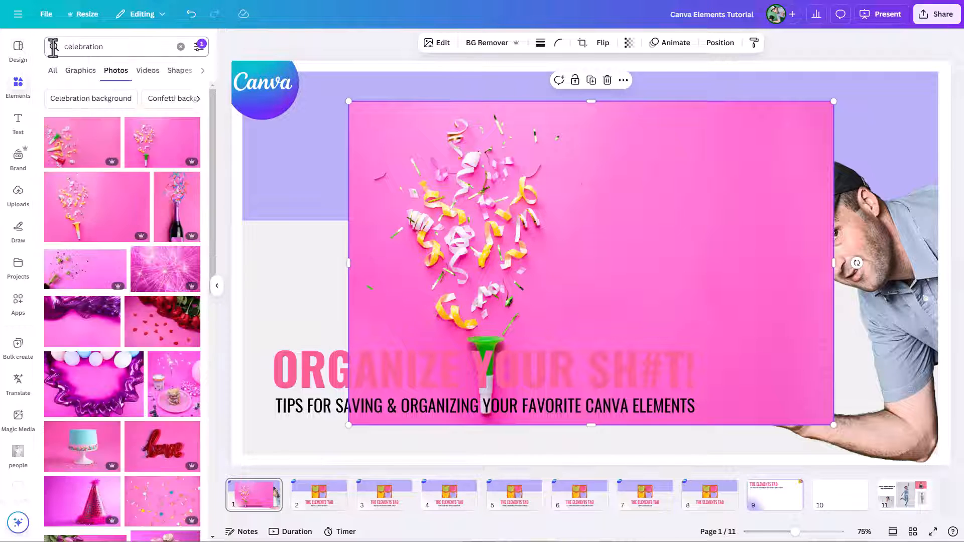
click(113, 125)
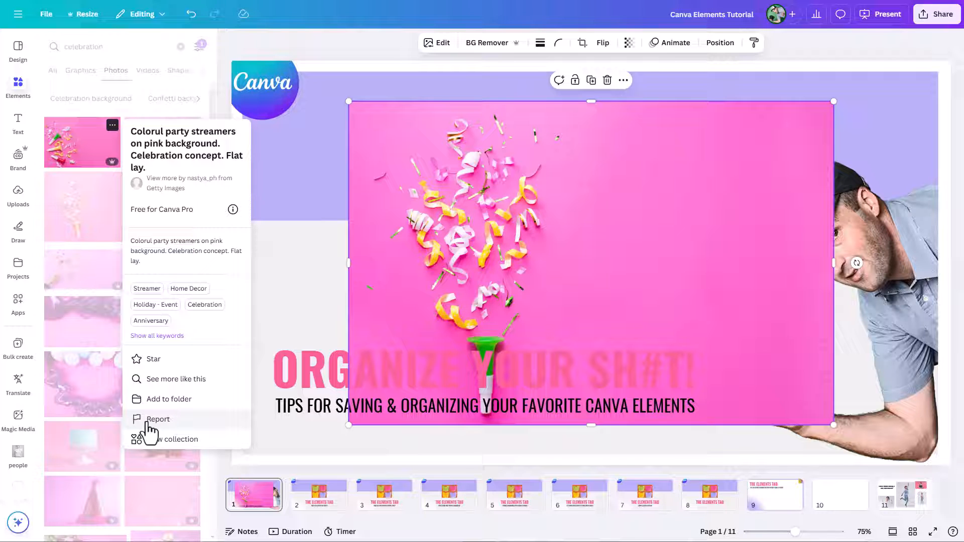
click(172, 441)
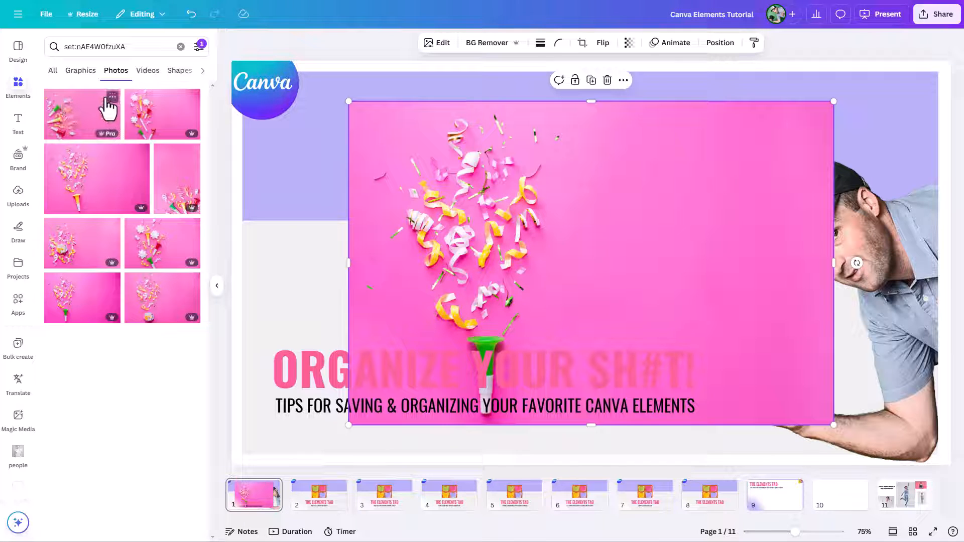
Star the first party streamers photo in the collection and view the Starred folder.
click(112, 97)
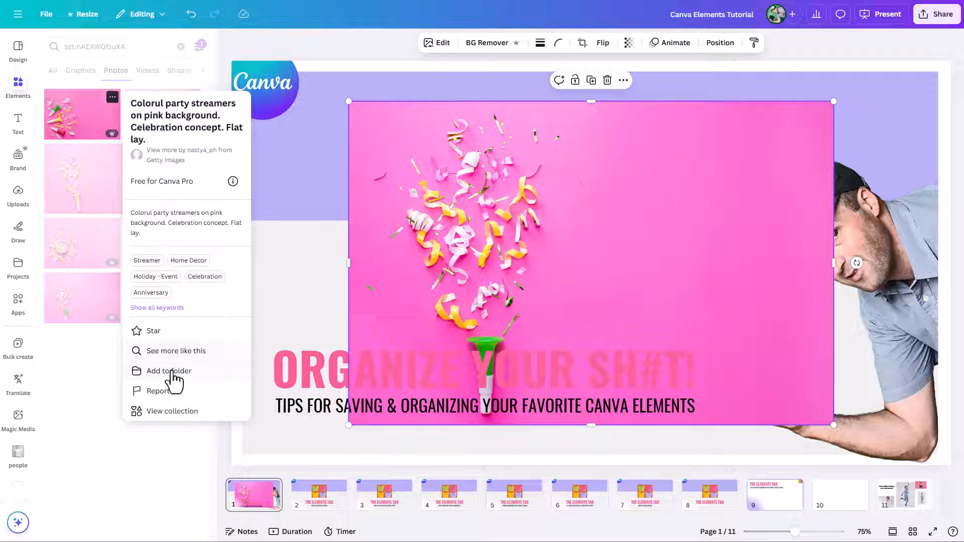
click(154, 343)
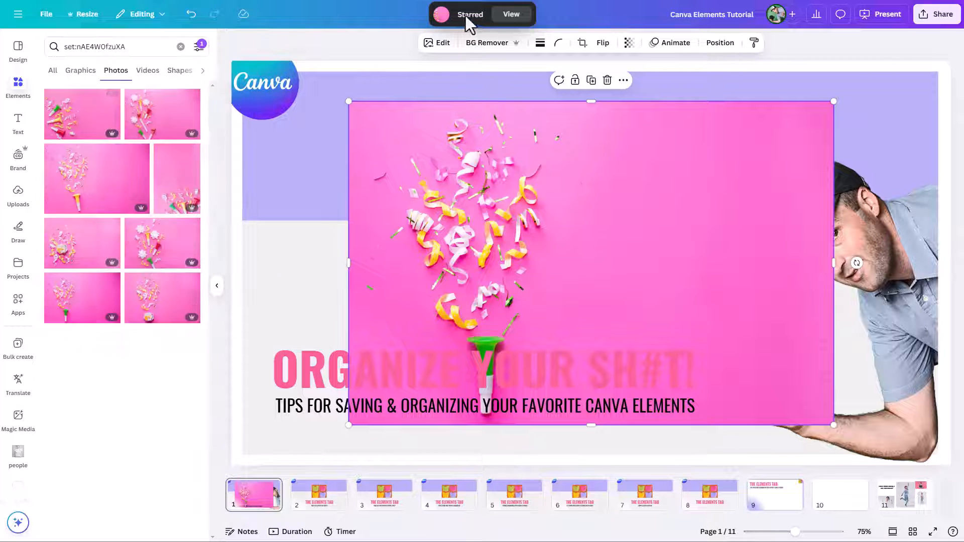
click(506, 20)
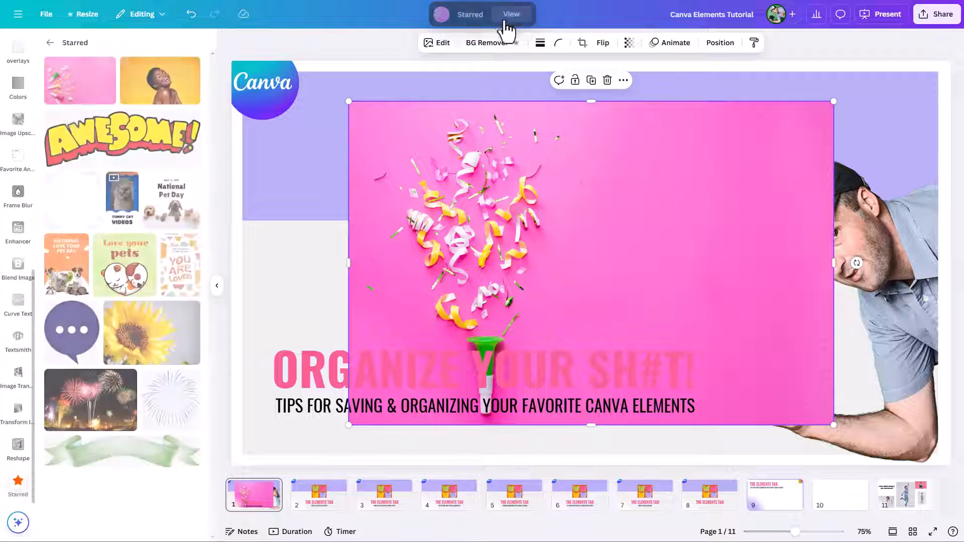
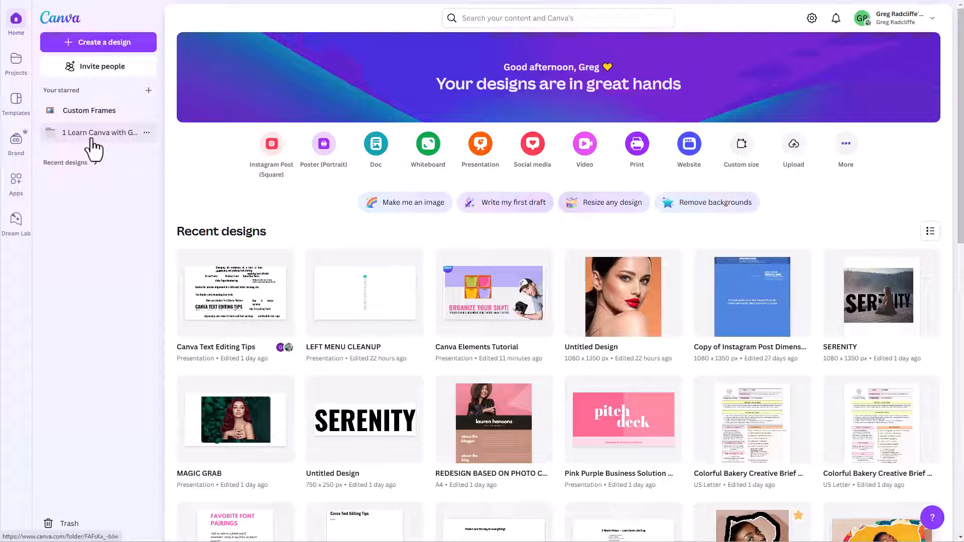
List the project folders in Alphabetical (A-Z) order and star the A - Upcoming folder.
click(11, 76)
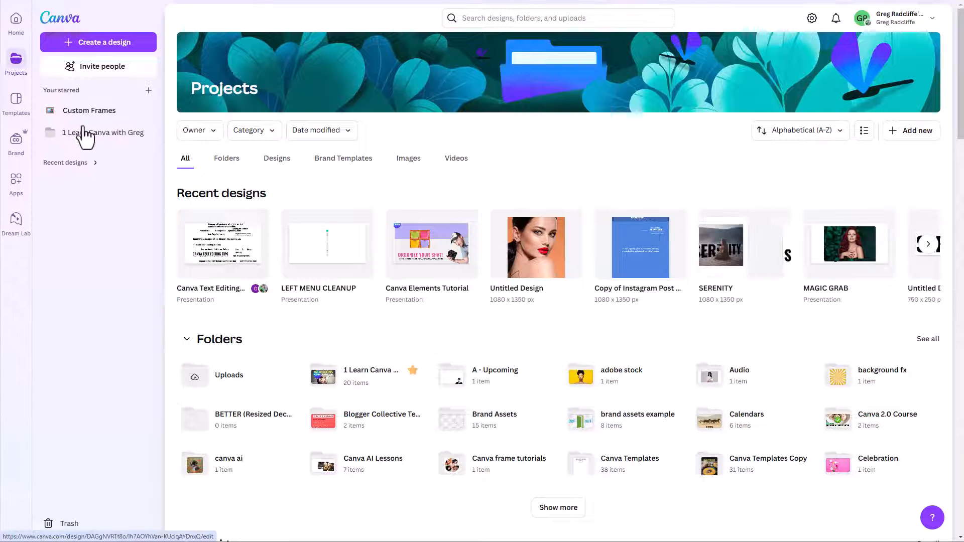
click(227, 159)
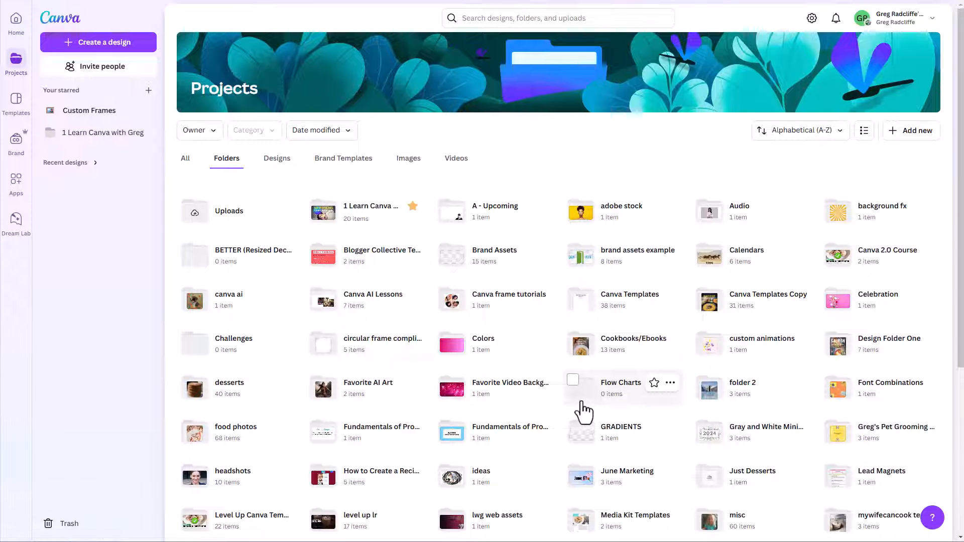
click(833, 143)
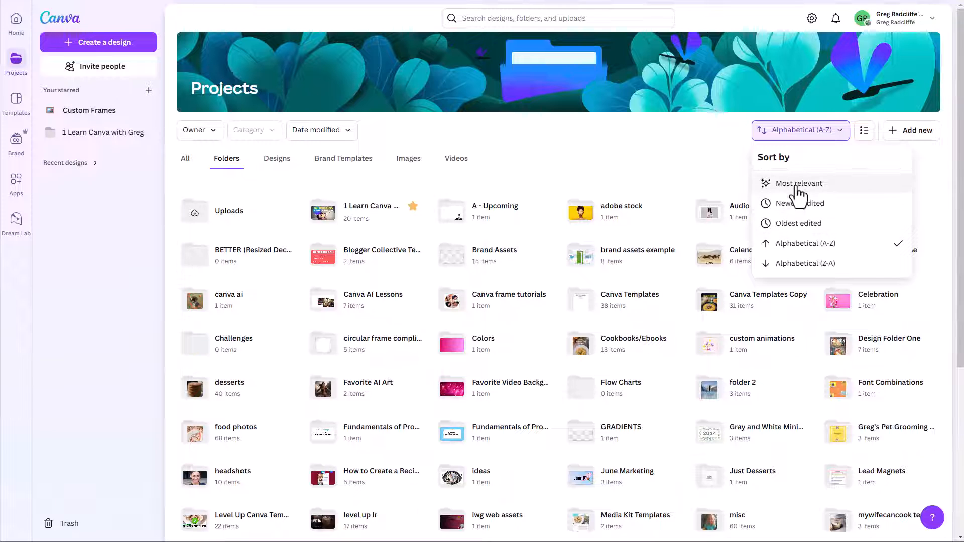
click(809, 246)
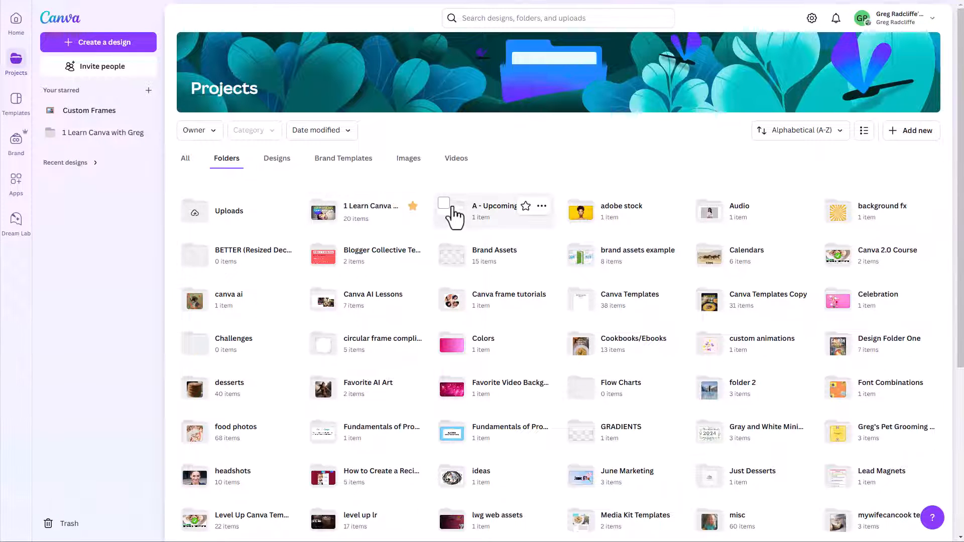
click(525, 207)
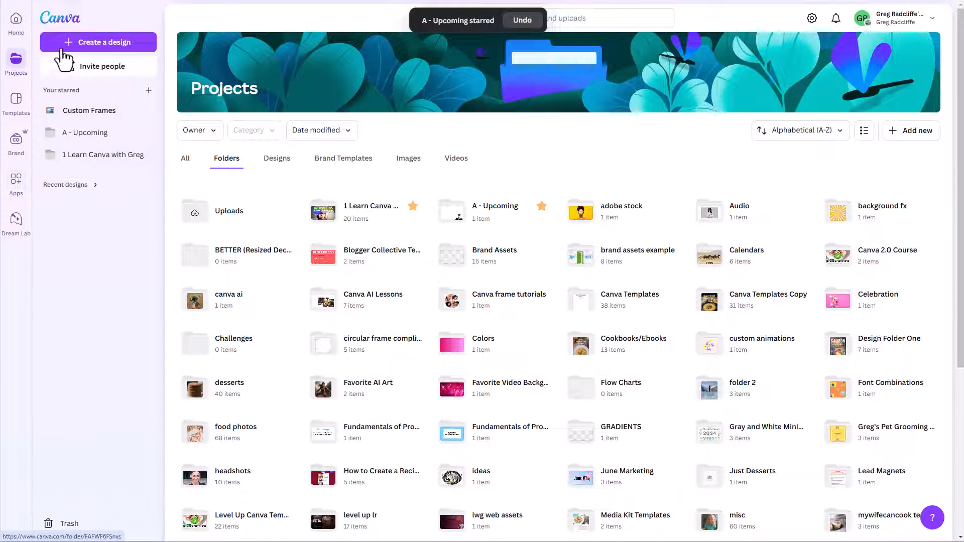
Return to the home page and open the Canva Elements Tutorial design.
click(60, 21)
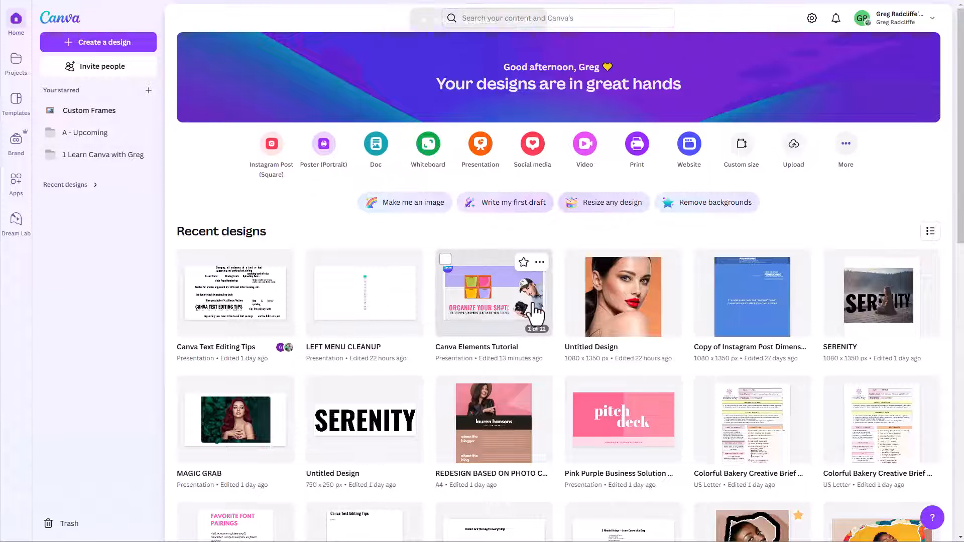
click(497, 299)
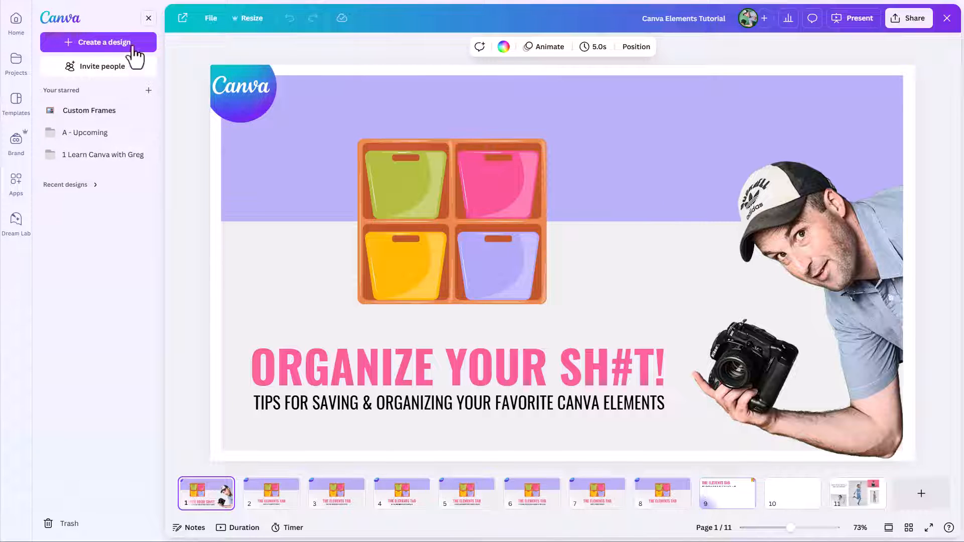
Open the REDESIGN BASED ON PHOTO COLOR design from the Current folder inside the starred 1 Learn Canva folder.
click(148, 18)
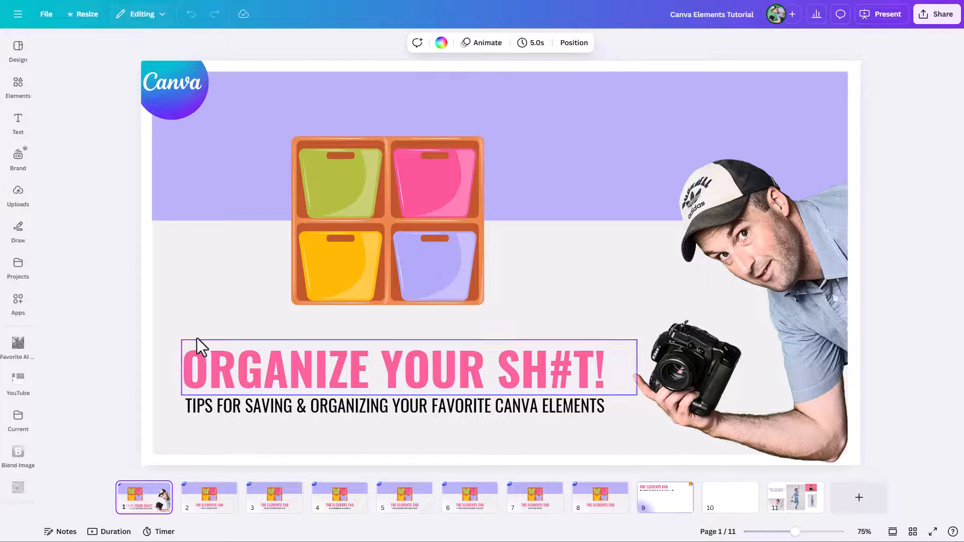
click(20, 17)
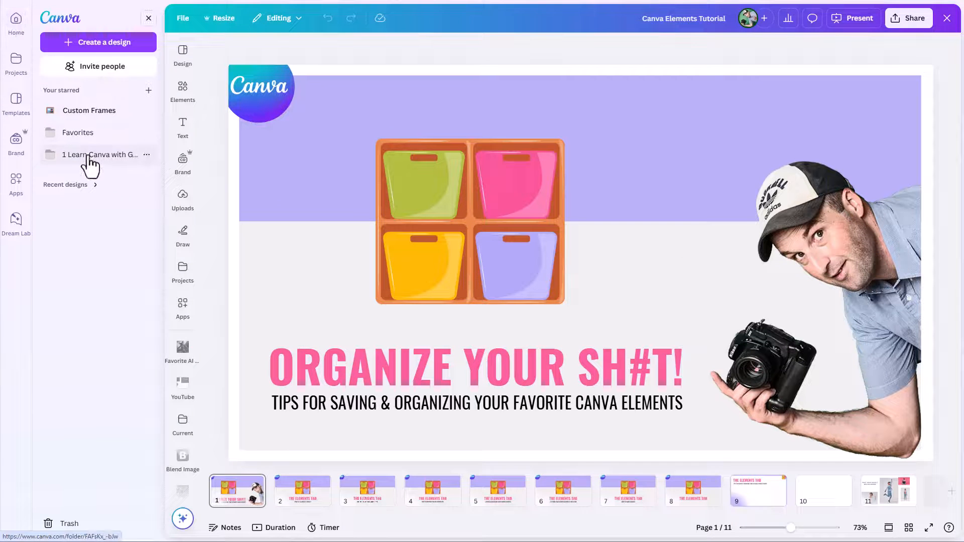
click(77, 155)
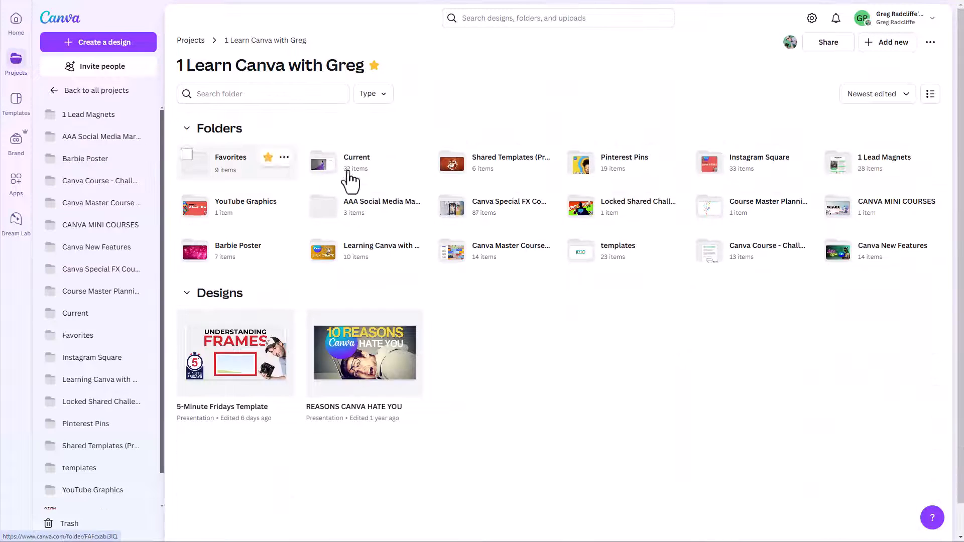
click(350, 180)
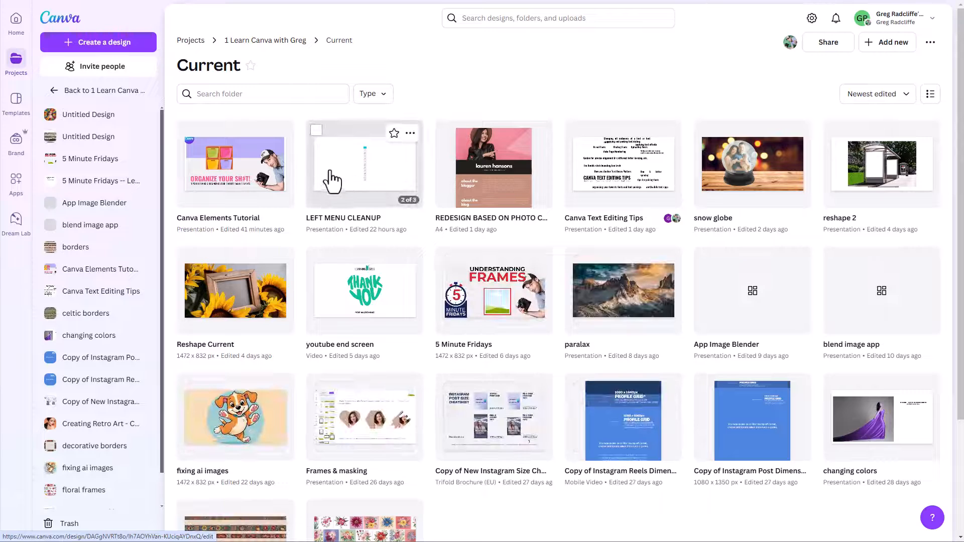
click(488, 188)
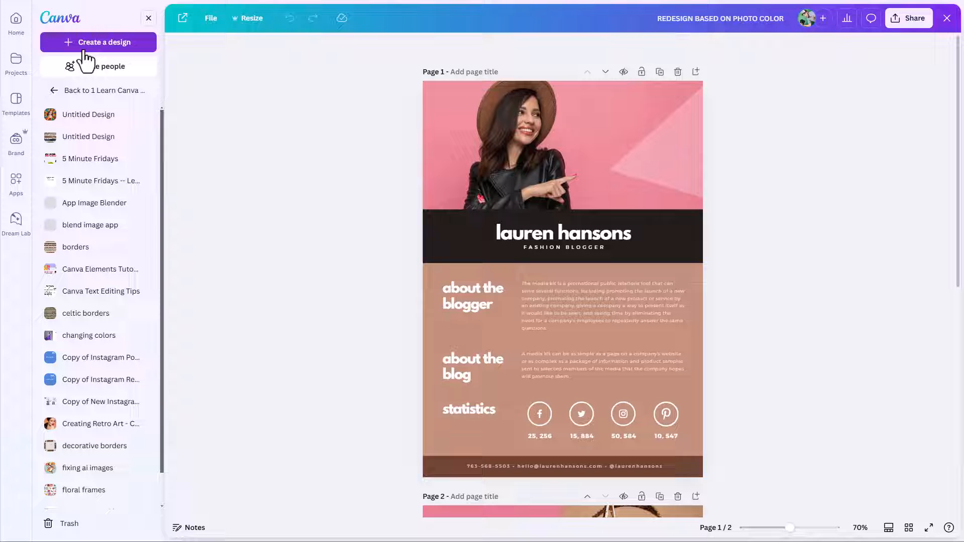
click(148, 19)
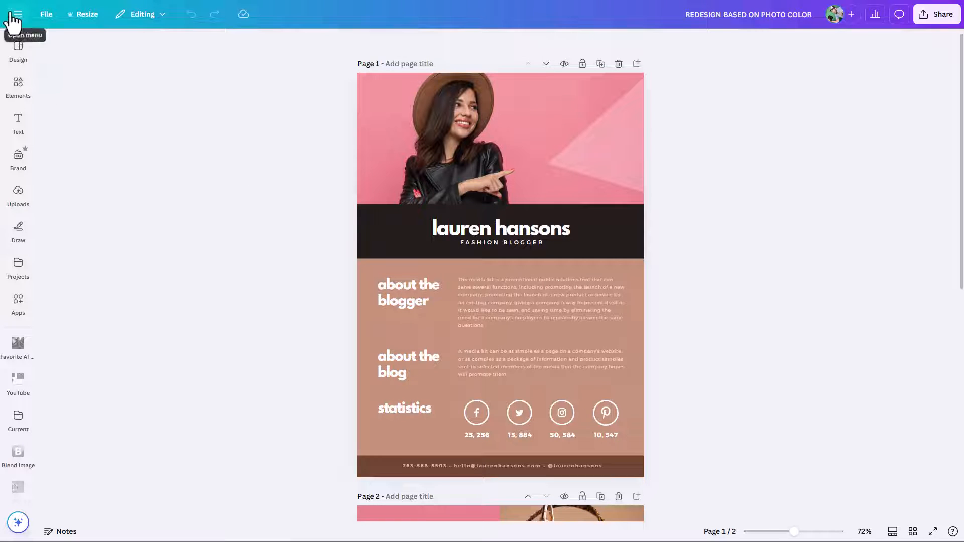
Search the projects for "1" and limit the results to folders.
mouse_move(17, 281)
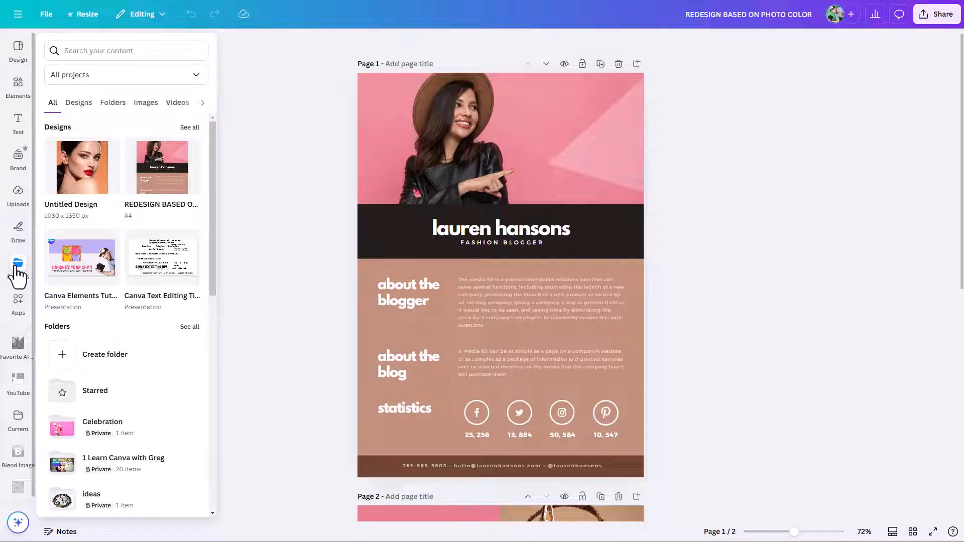
click(17, 271)
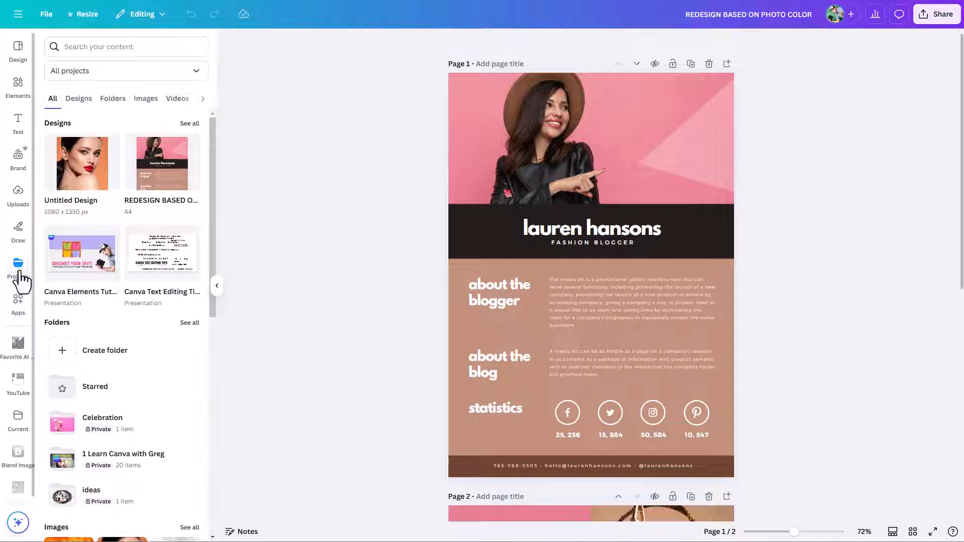
click(113, 103)
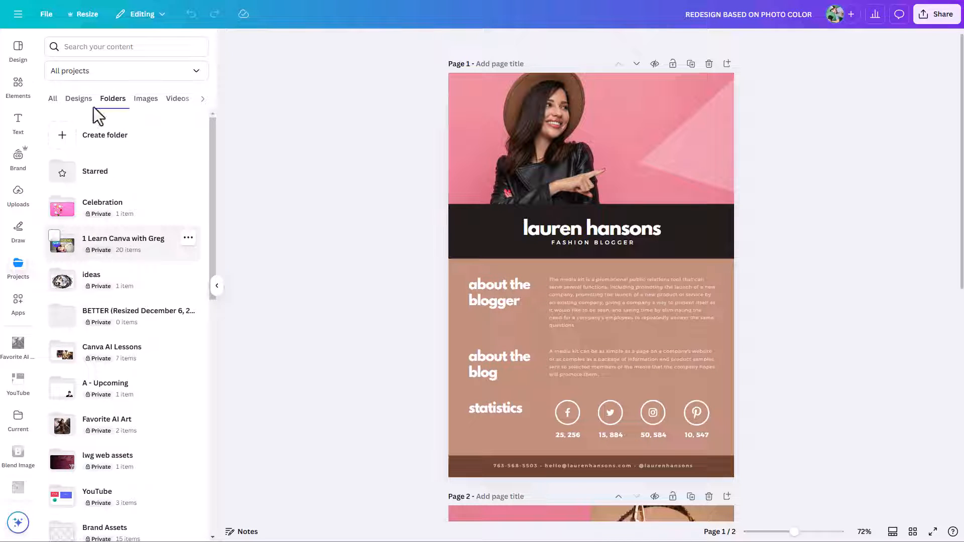
click(95, 46)
text(1)
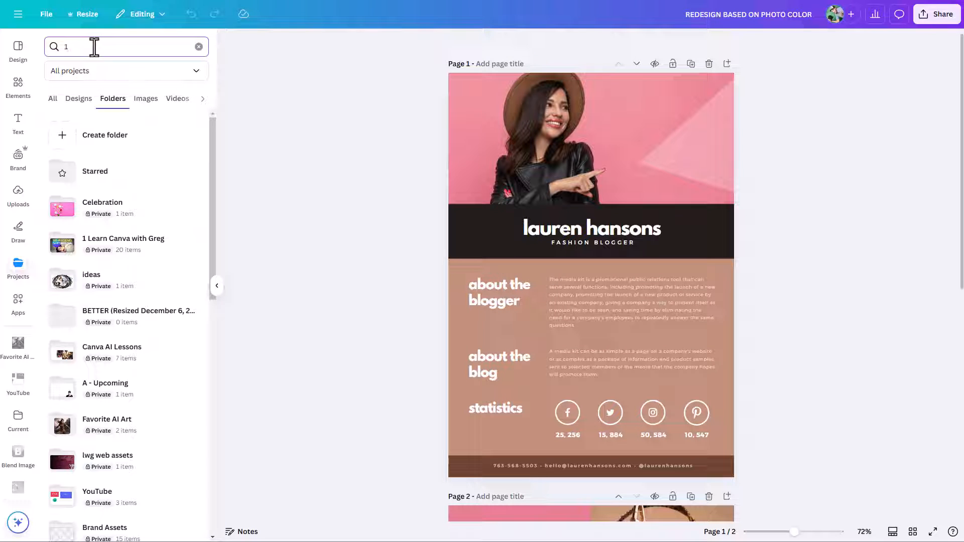
key(Return)
click(113, 76)
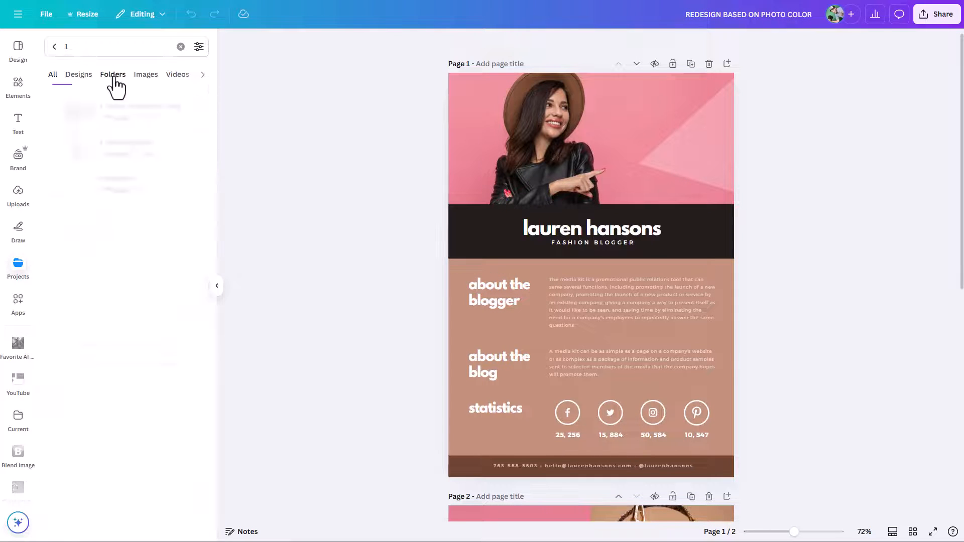
Open the Favorites folder inside the 1 Learn Canva folder and view the images in Favorite Frames.
click(110, 108)
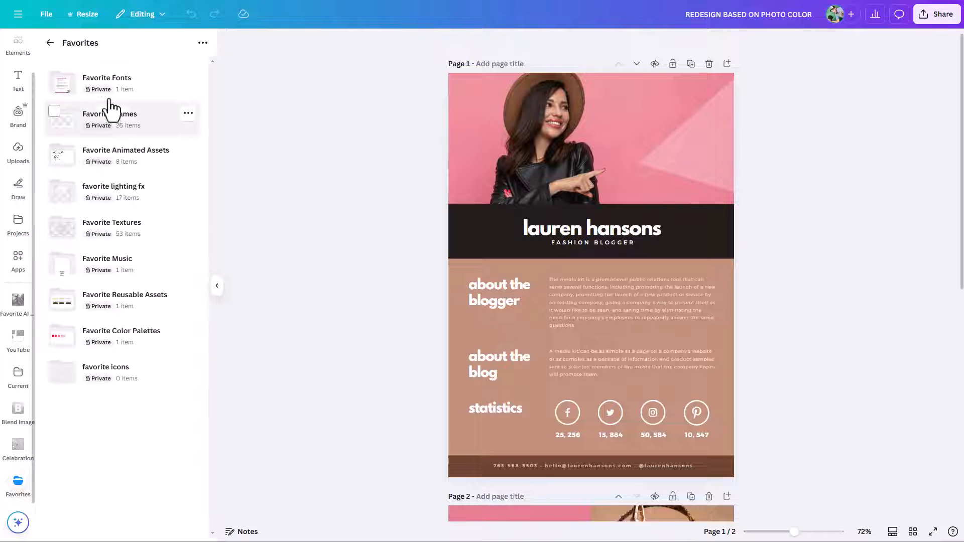
click(50, 43)
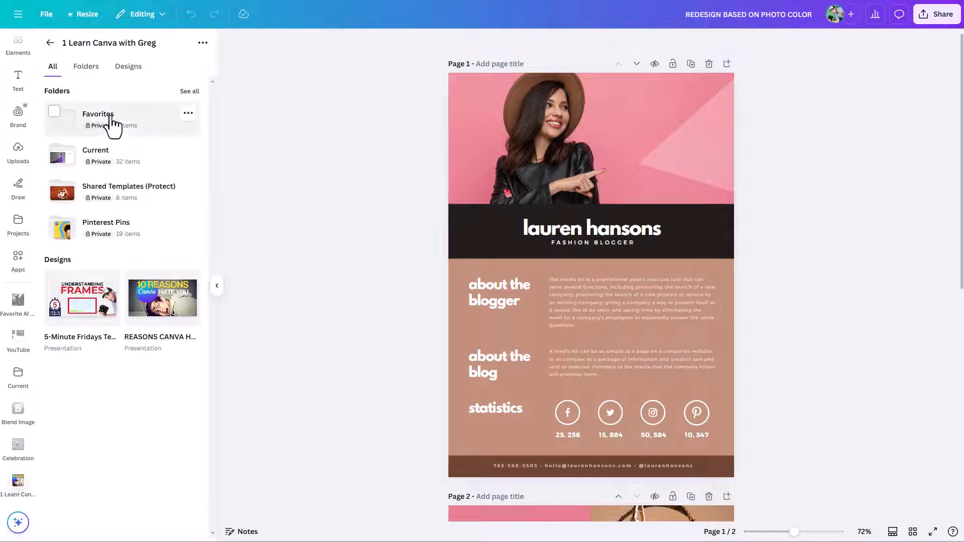
click(112, 123)
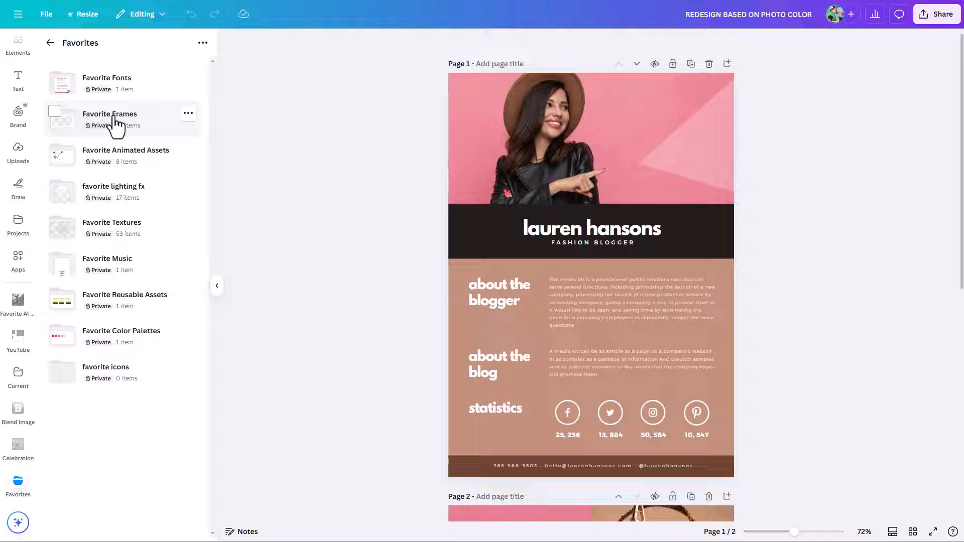
click(115, 126)
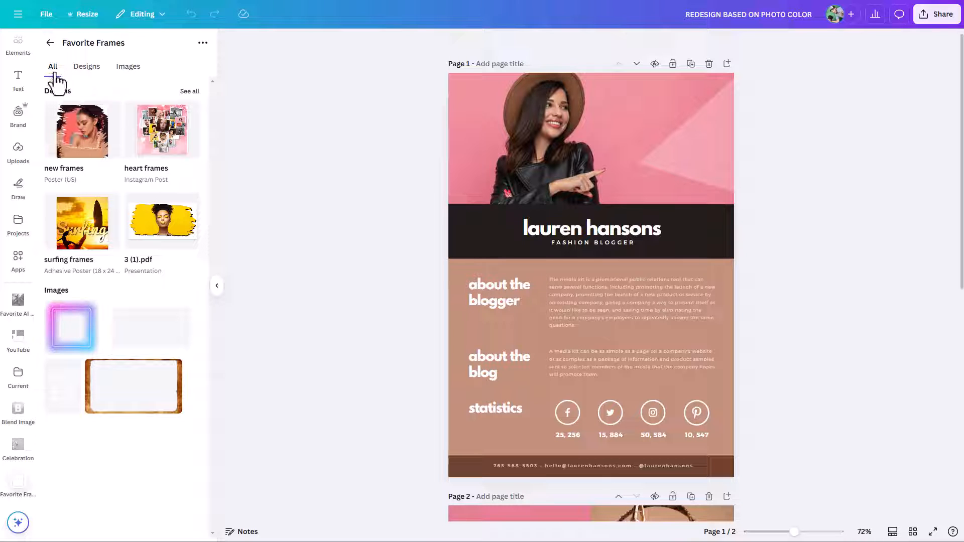
click(127, 71)
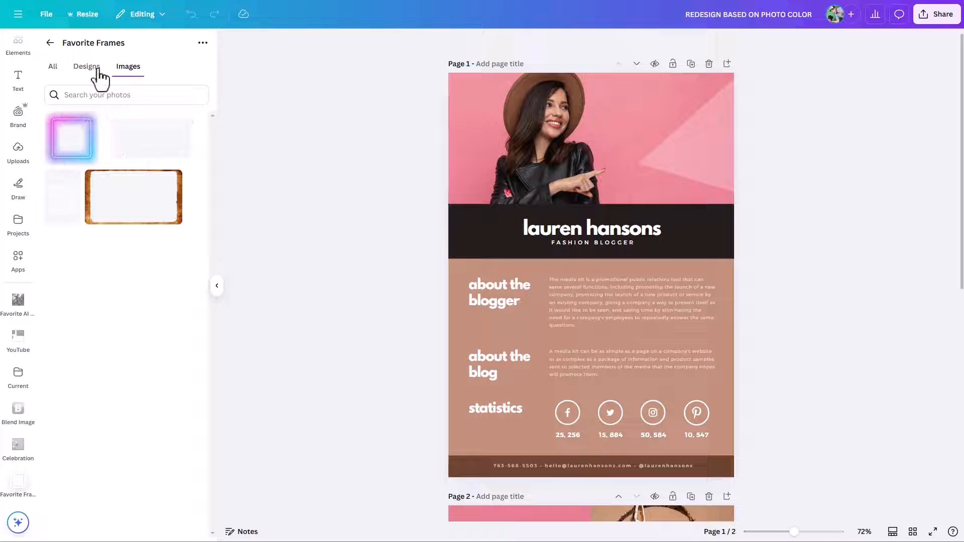
click(50, 43)
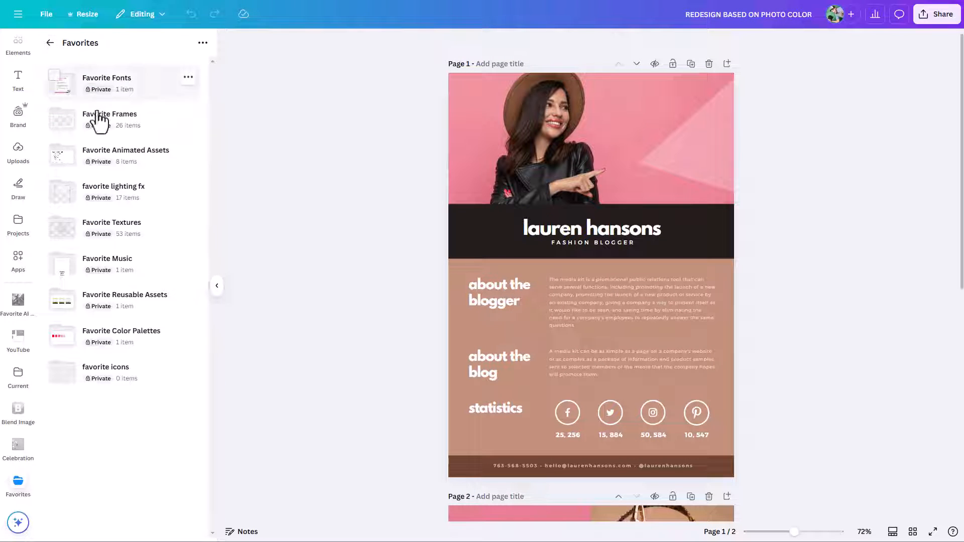
Add the grey grunge texture from Favorite Textures to page 1 and resize it to cover the header photo.
click(107, 229)
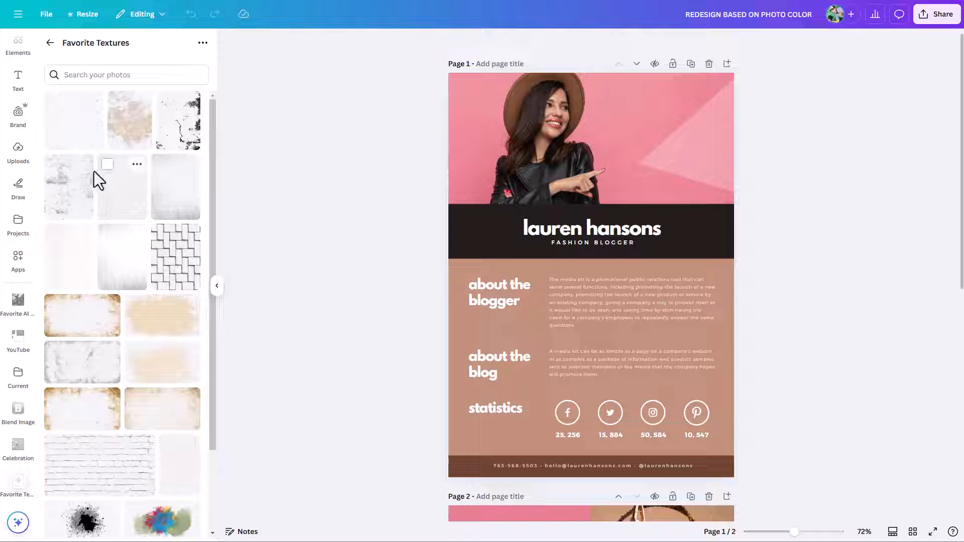
click(82, 203)
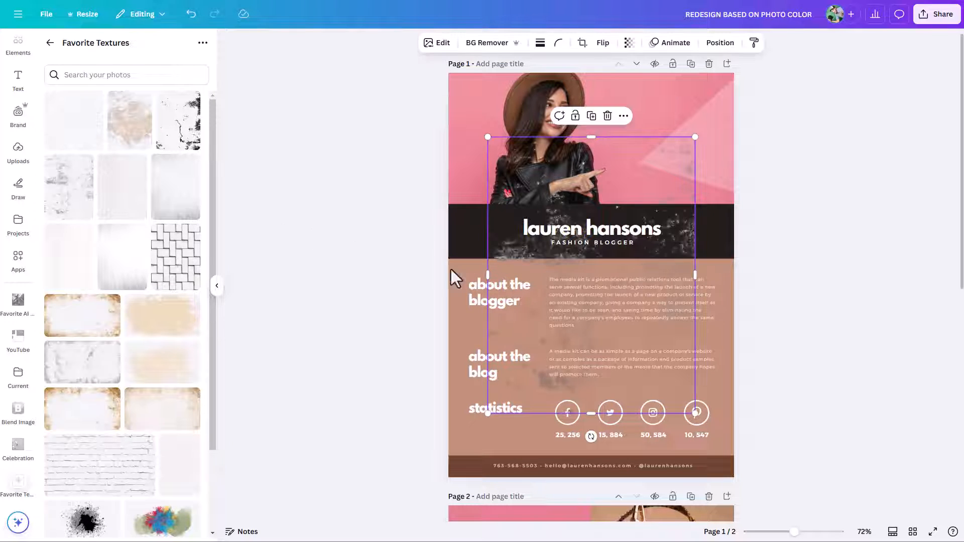
drag(623, 321, 581, 254)
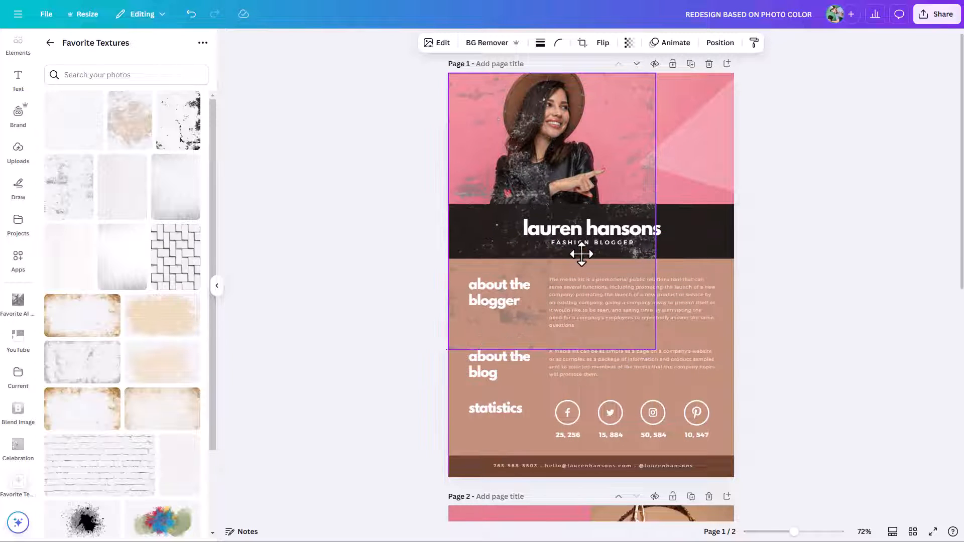
drag(552, 350, 553, 205)
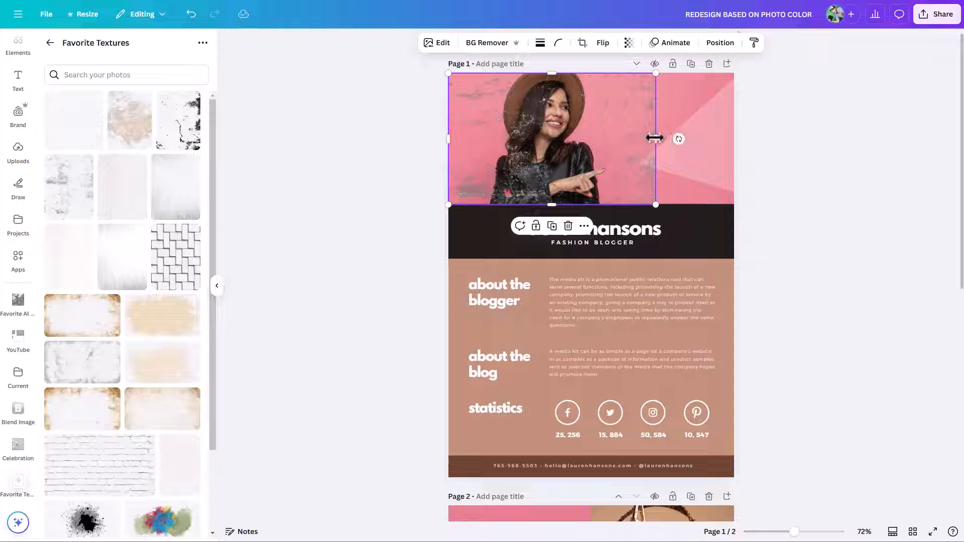
drag(654, 138, 734, 139)
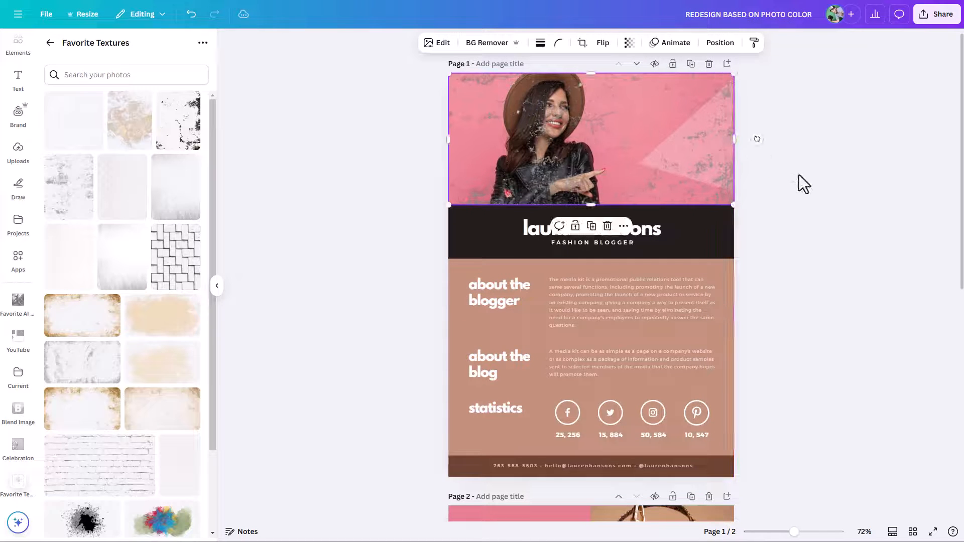
click(800, 175)
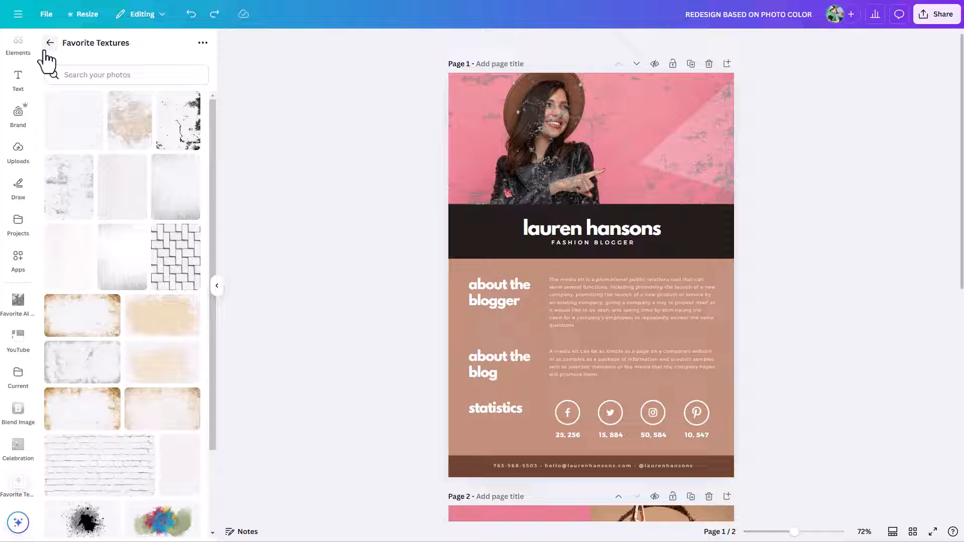
Open the favorite lighting fx folder inside Favorites through the project folders.
click(27, 233)
click(113, 111)
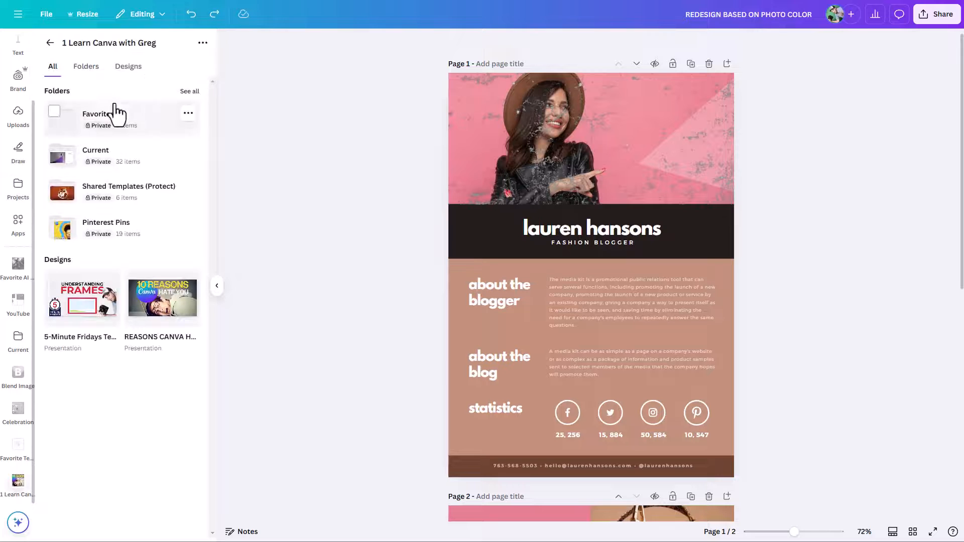
click(109, 126)
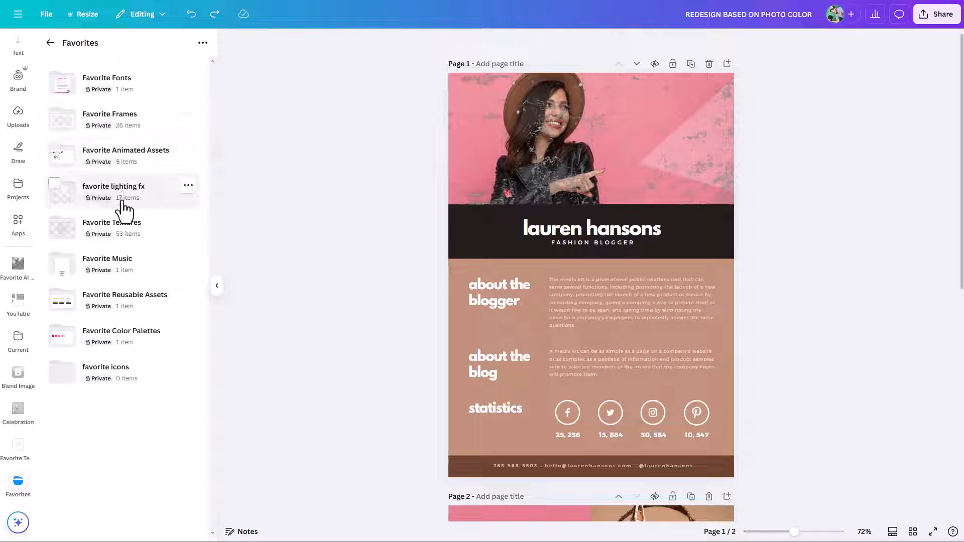
click(120, 199)
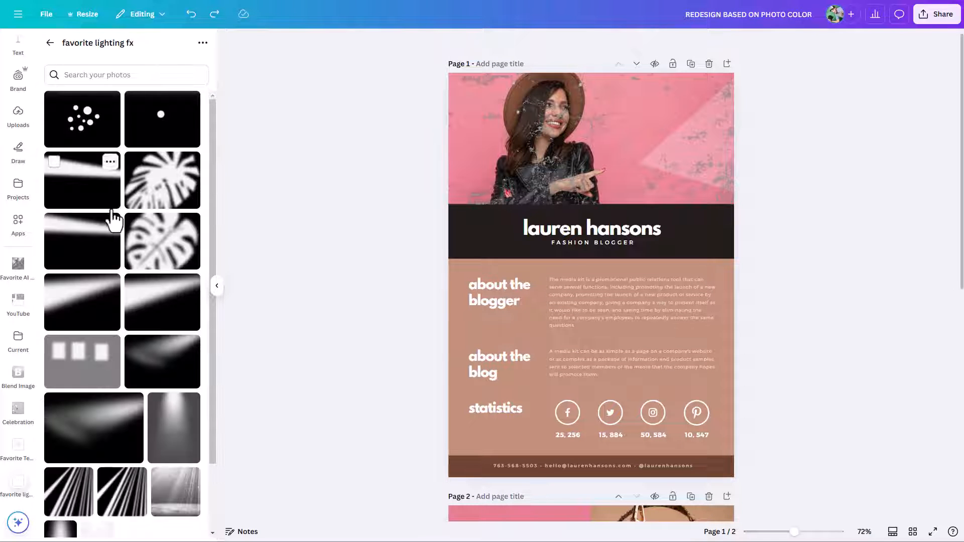
Place a light beam image over the page 1 header photo and lower the overlay's transparency so the photo shows through.
drag(82, 197, 647, 151)
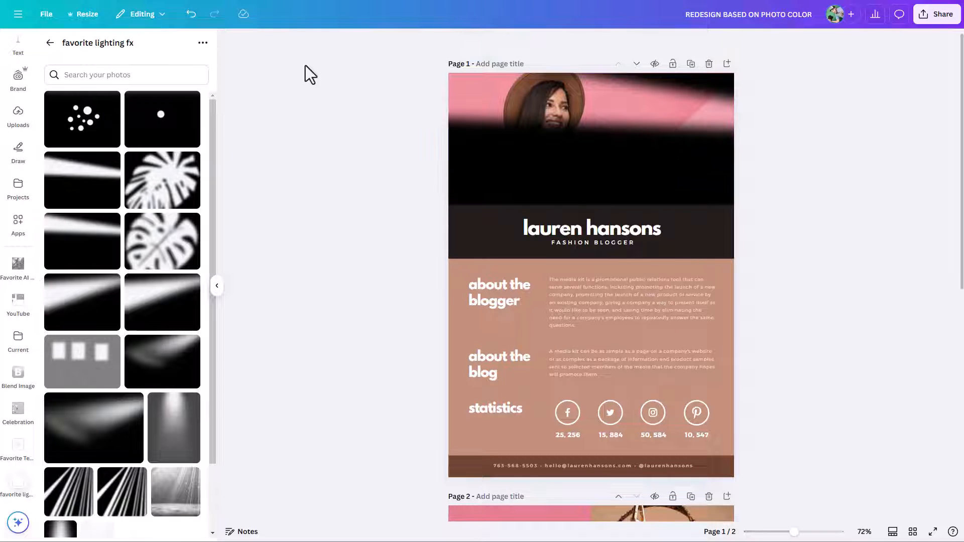
click(625, 157)
click(630, 43)
drag(632, 85, 613, 95)
click(842, 153)
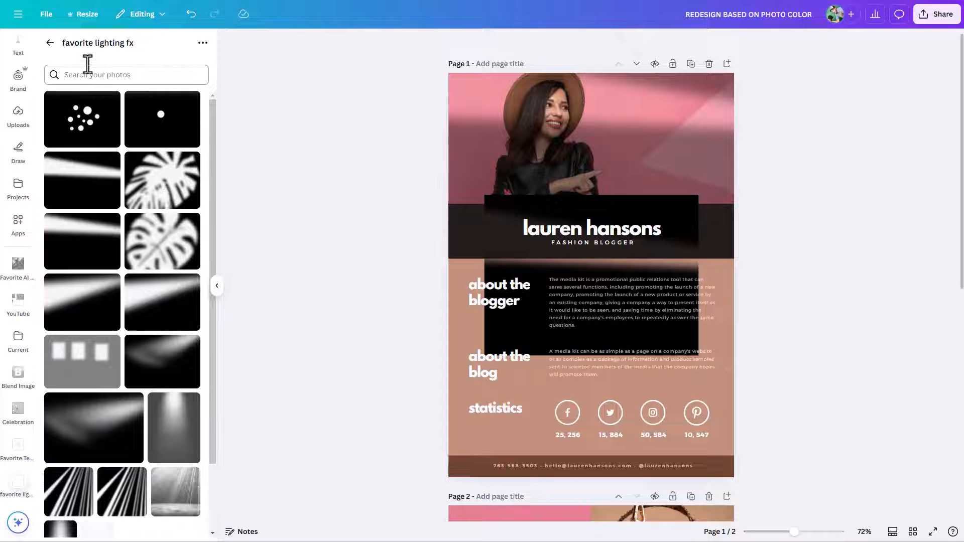
Open the Favorite Frames folder and compare its saved images with its saved designs.
click(50, 43)
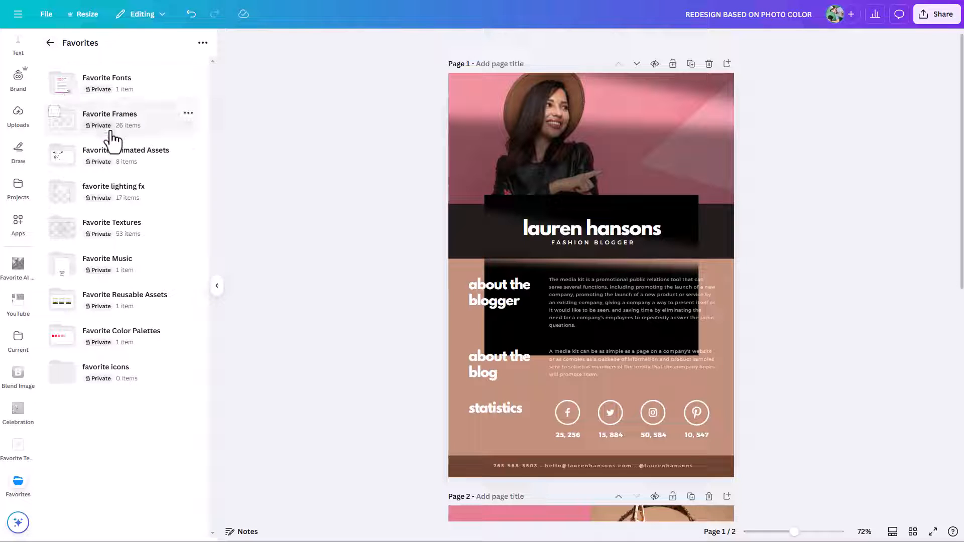
click(117, 122)
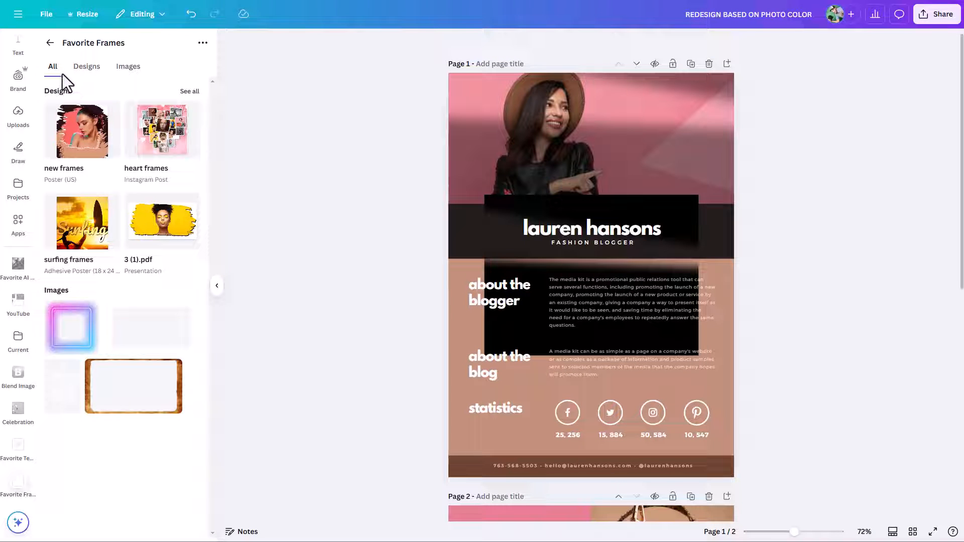
click(126, 75)
click(93, 78)
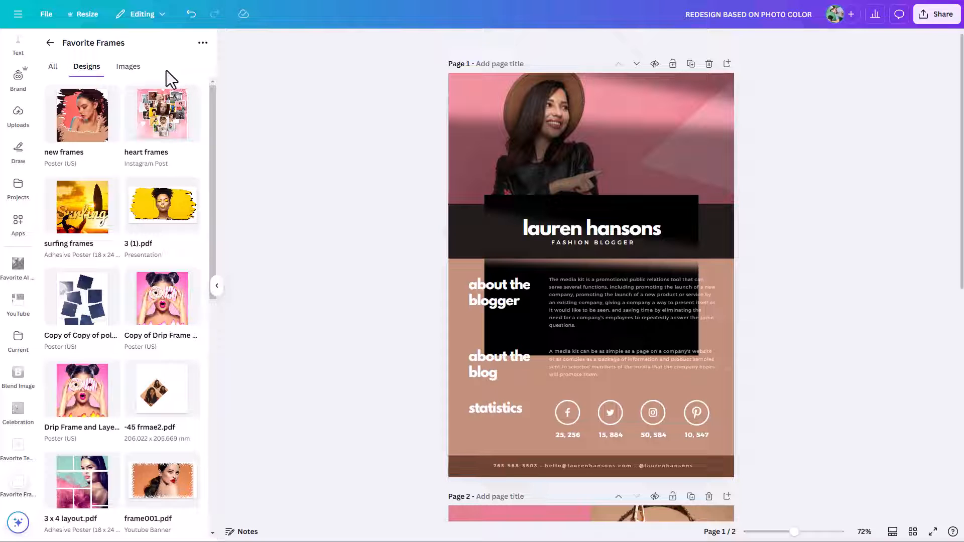
click(128, 68)
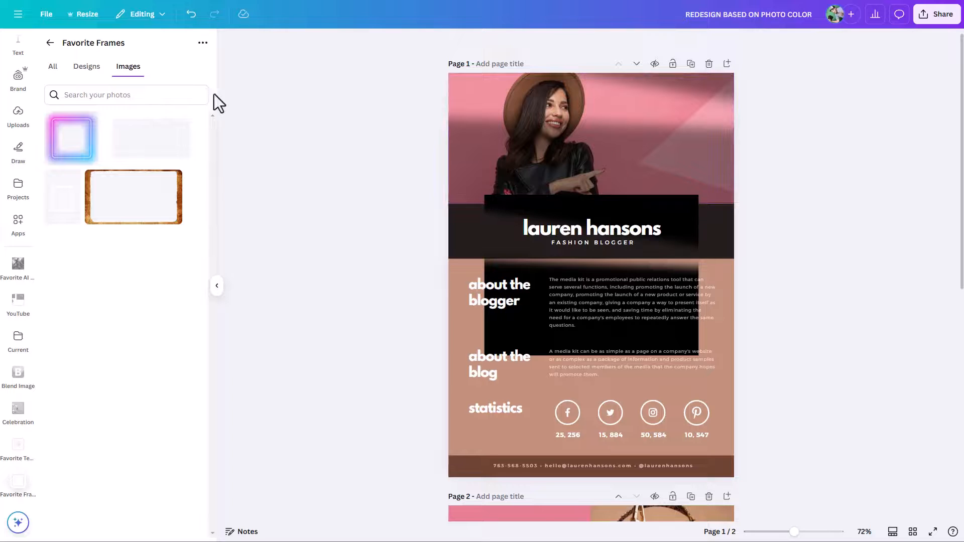
click(87, 68)
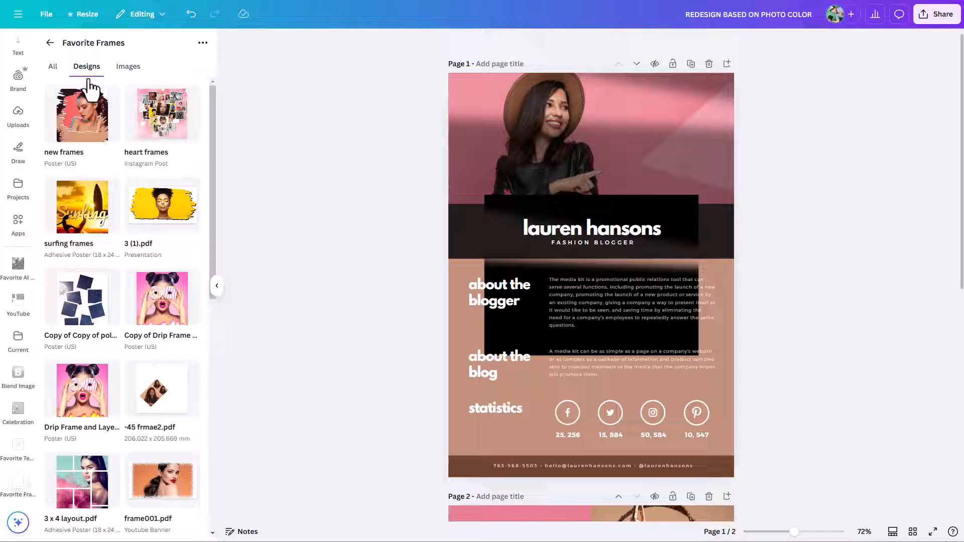
Open the new frames design in the Favorite Frames folder and look over its frame pages.
click(84, 135)
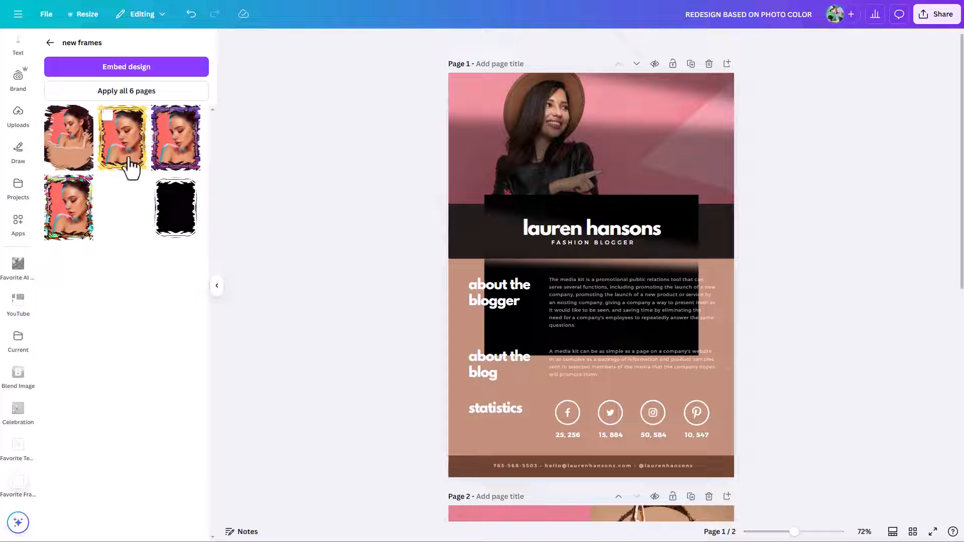
click(181, 162)
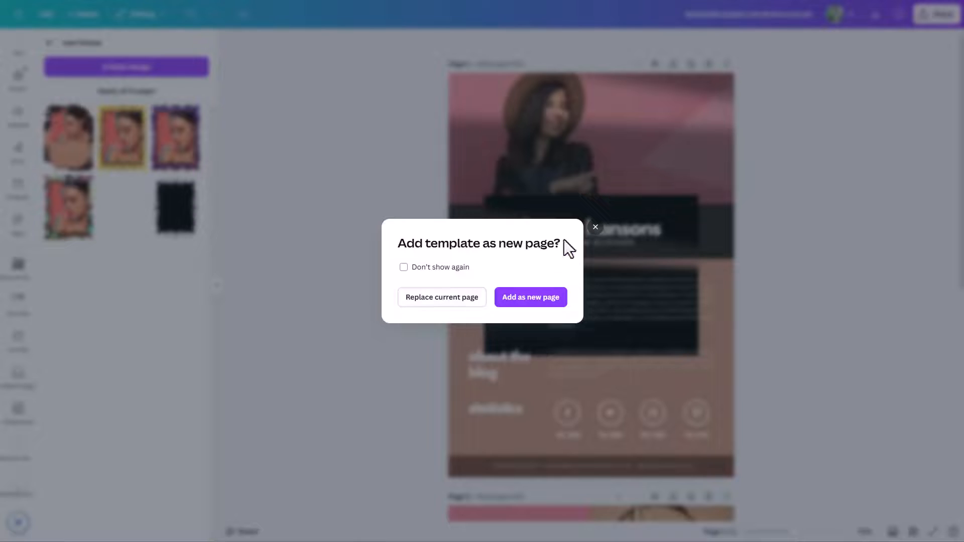
click(595, 227)
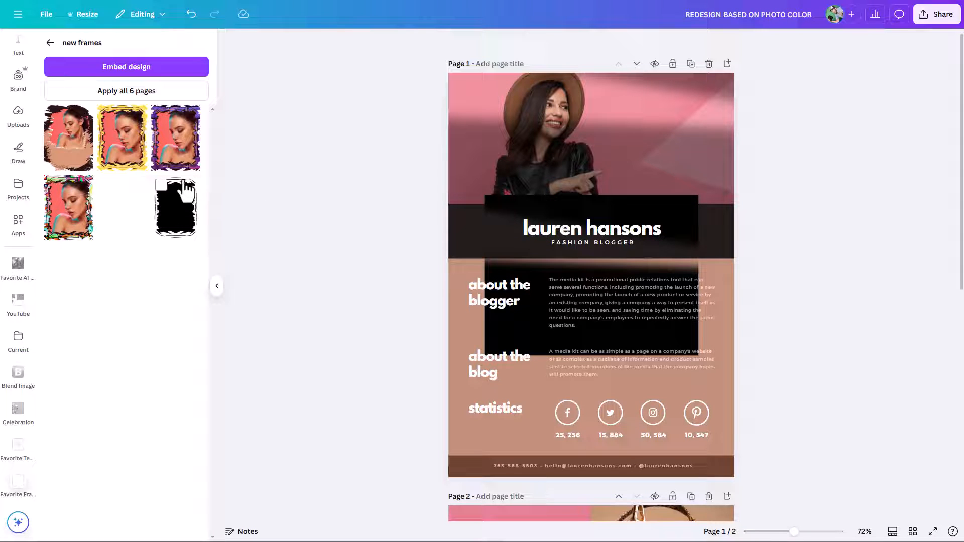
Go back to the Favorites folder and open the Favorite Fonts folder.
click(50, 43)
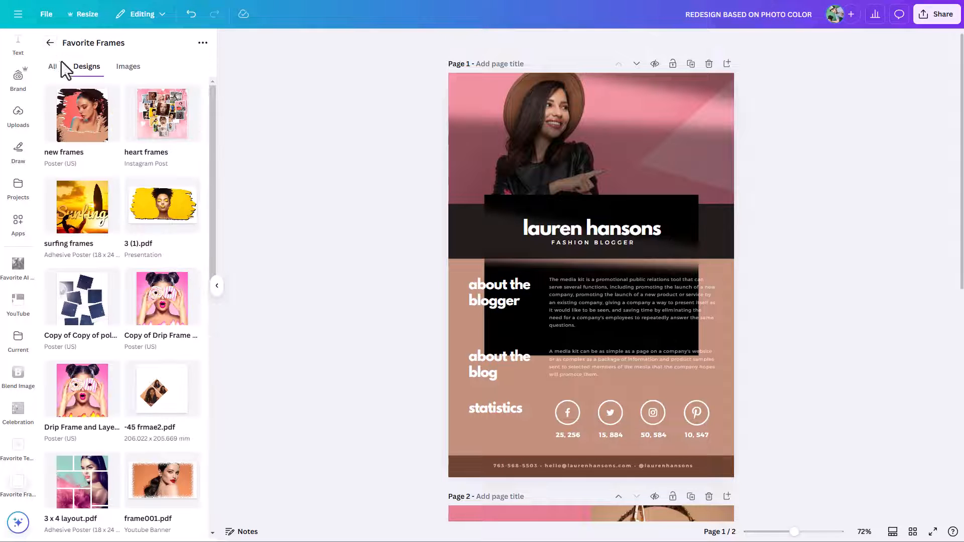
click(50, 42)
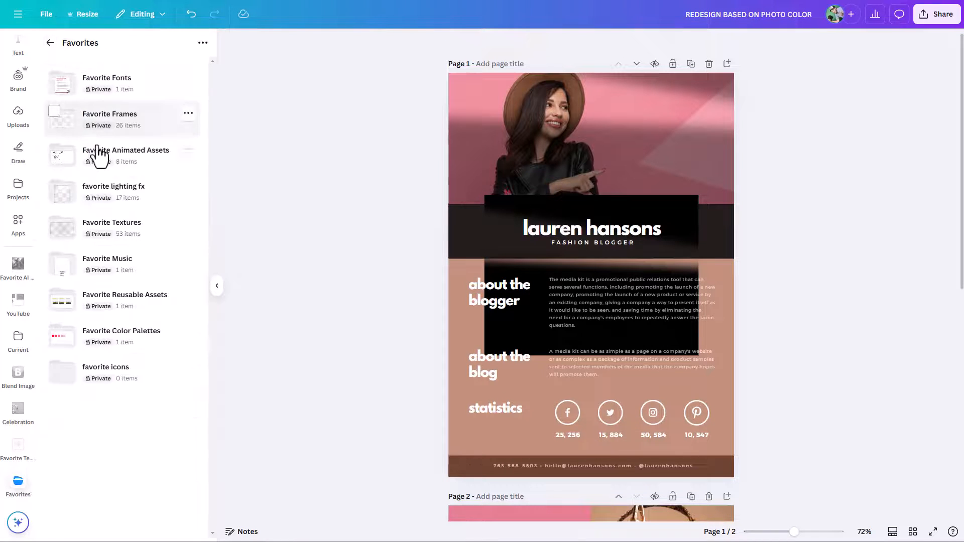
click(103, 90)
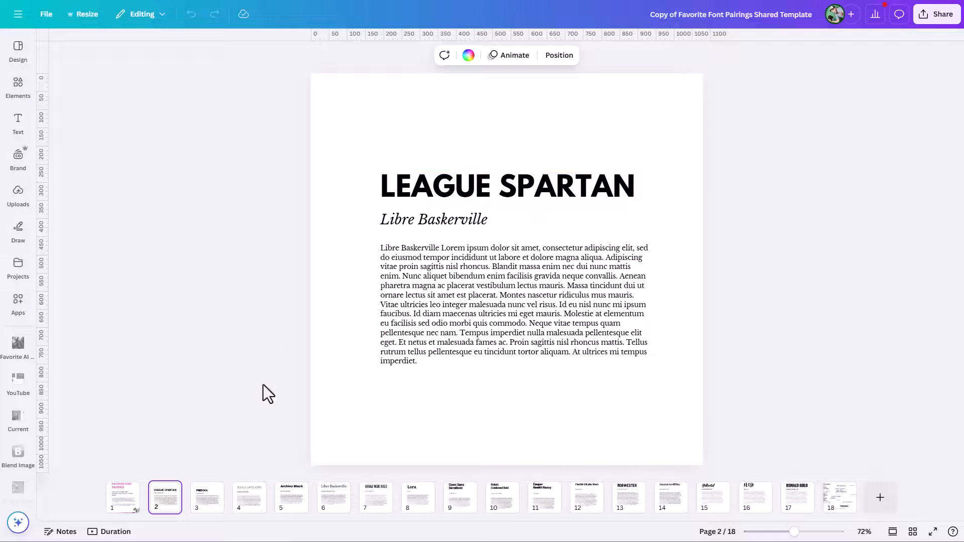
Browse pages 3 to 15 of the Copy of Favorite Font Pairings Shared Template and check the brand kit's fonts.
click(204, 511)
key(Right)
key(Right)
key(Right)
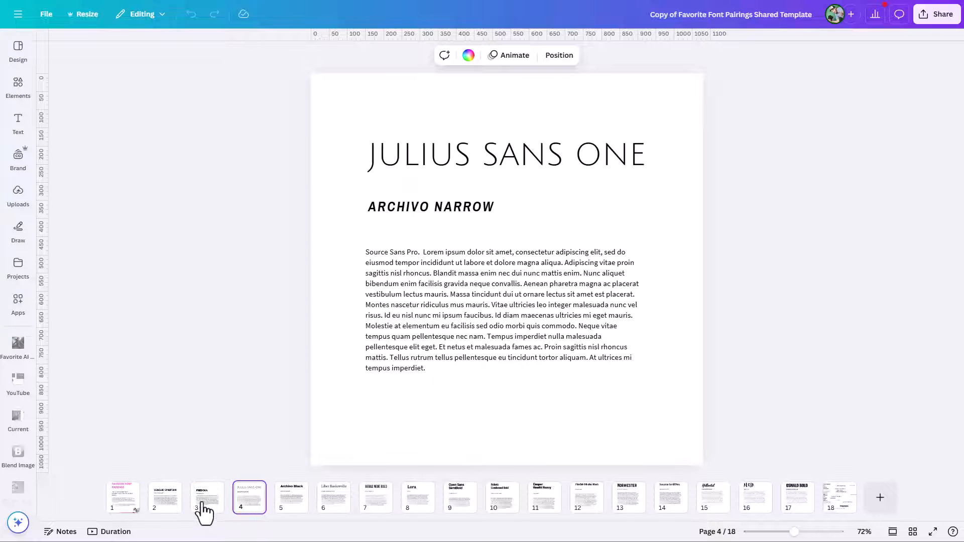
key(Right)
key(Right)
key(Right)
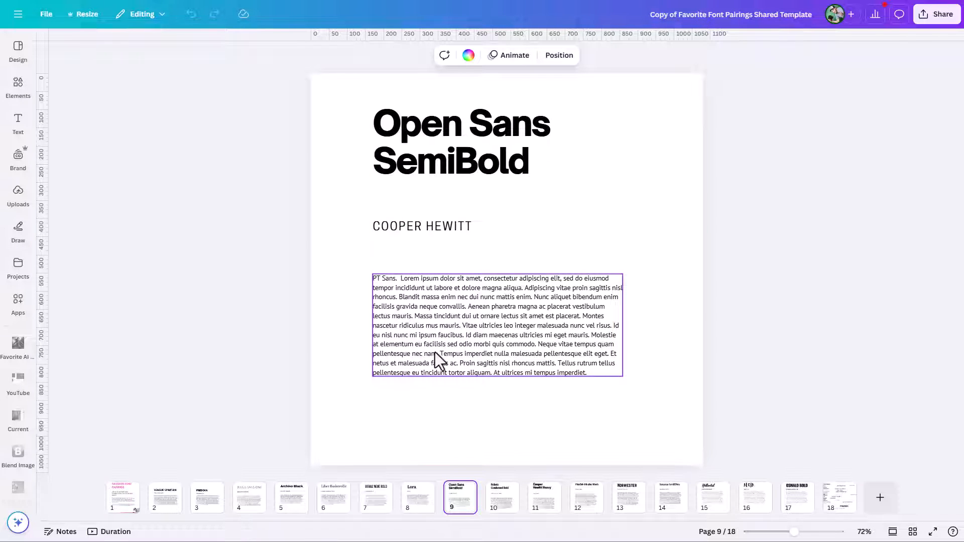
click(510, 498)
key(Right)
key(Right)
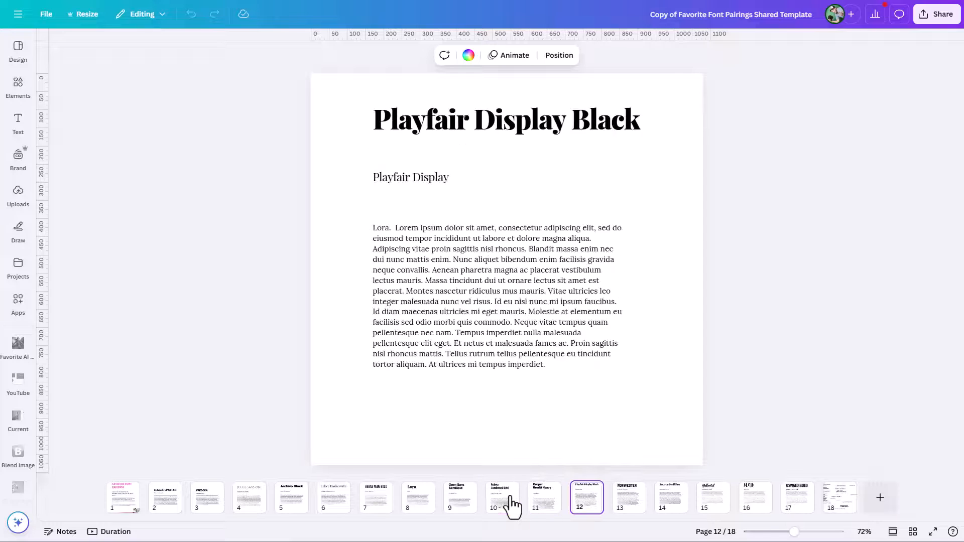
key(Right)
key(Right)
key(Right)
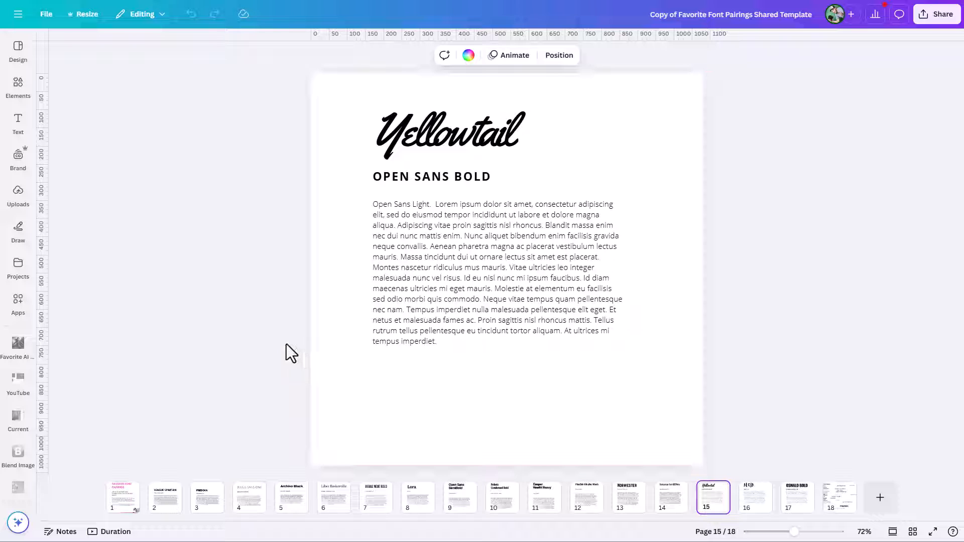
click(18, 157)
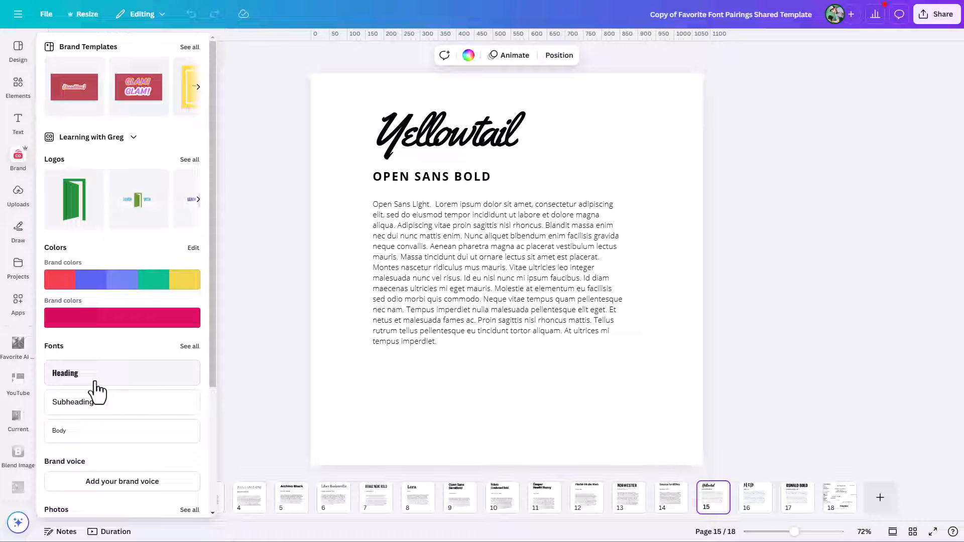
click(237, 356)
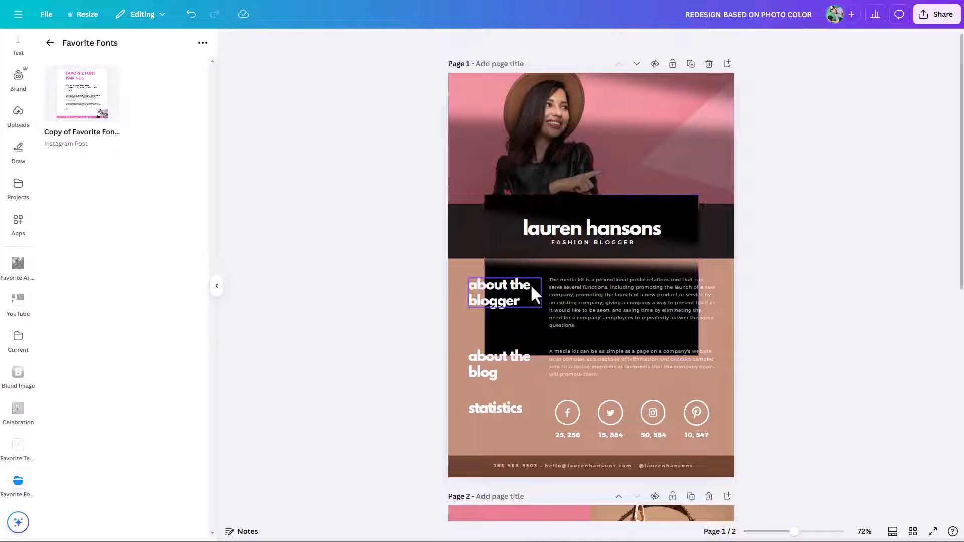
Delete the black overlay image covering the name banner and text on page 1 of the redesign.
click(513, 344)
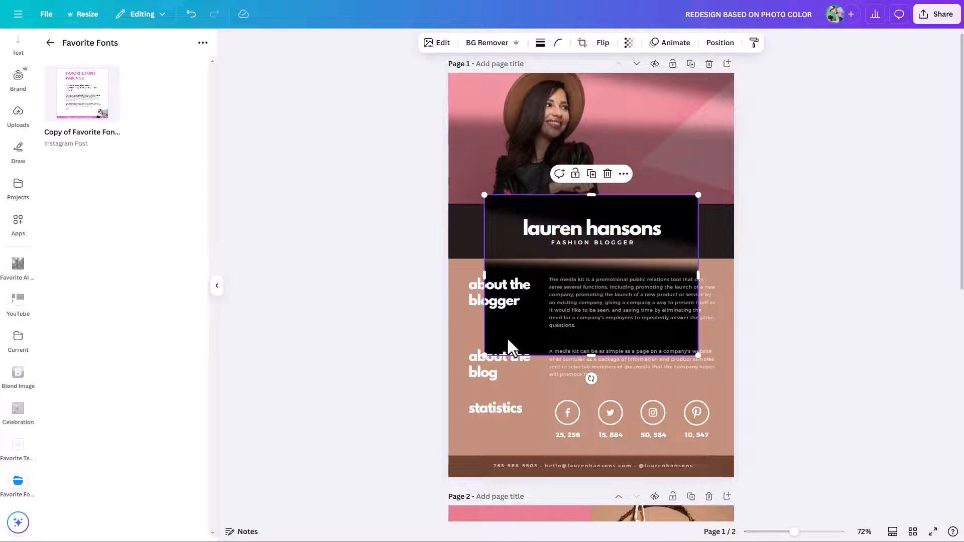
key(Delete)
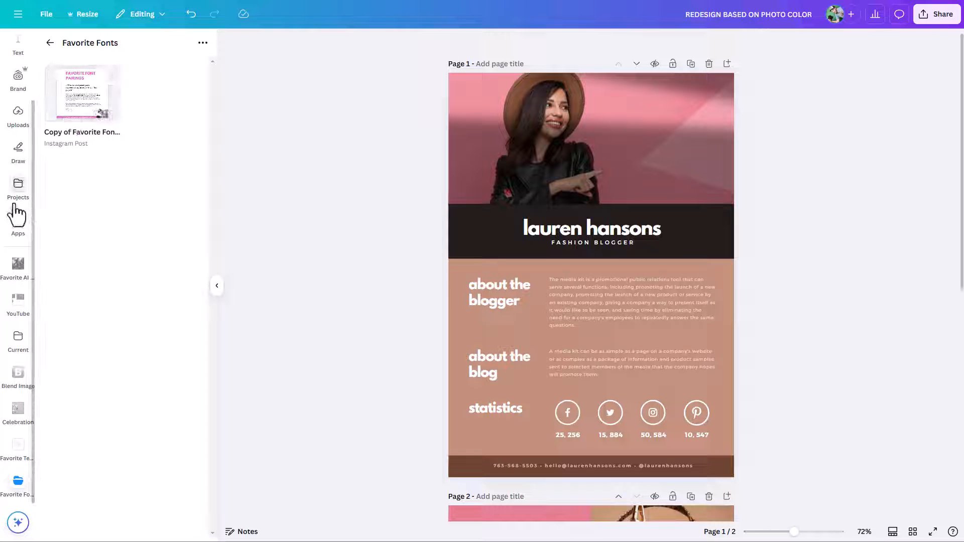
Add the Oswald Bold pairing from the saved font pairings template as a new page of the design.
click(69, 111)
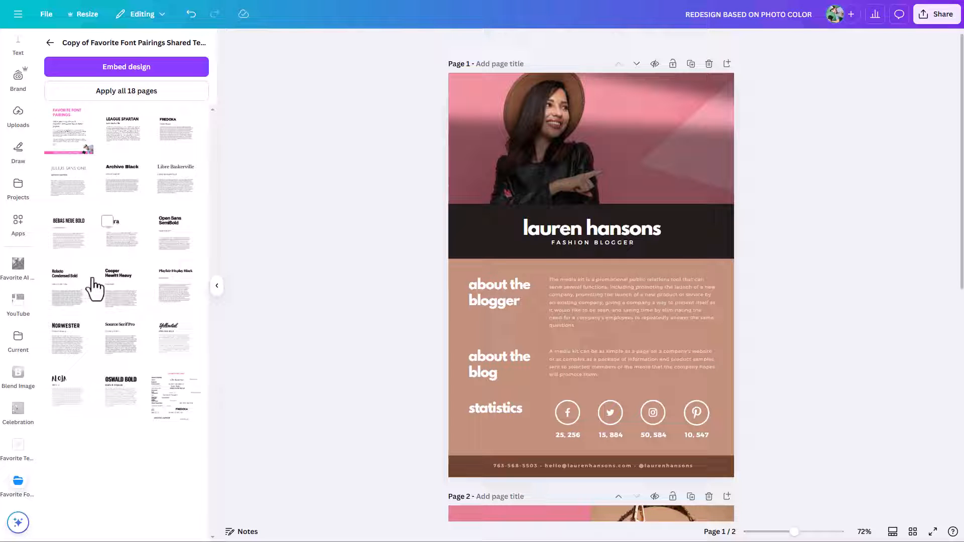
click(121, 390)
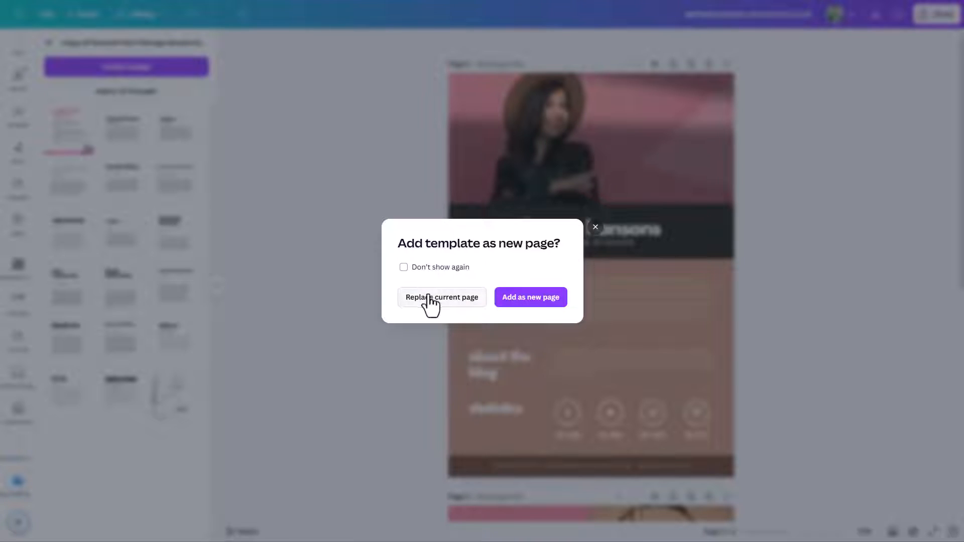
click(537, 301)
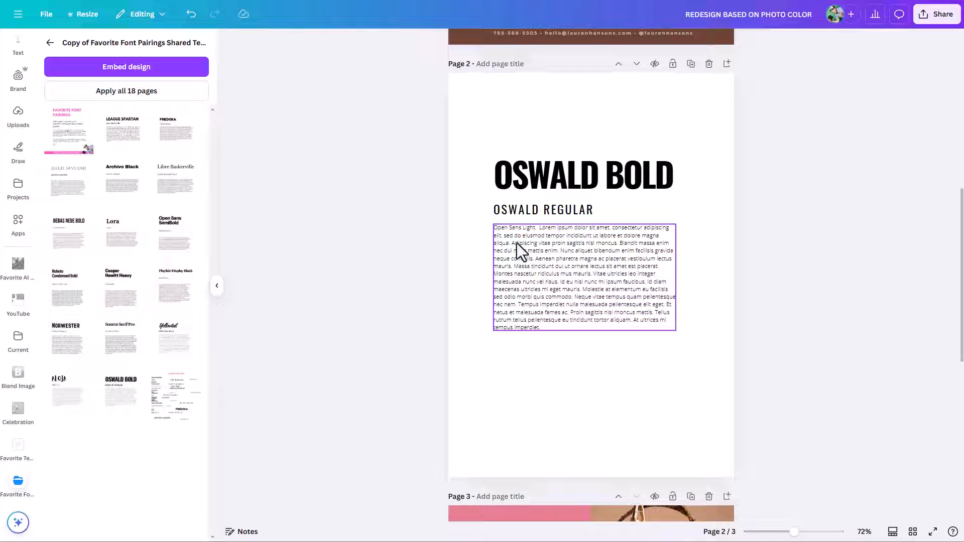
Set the large name heading on page 1 to bold Oswald and the FASHION BLOGGER subtitle to Oswald.
scroll(540, 213, up, 6)
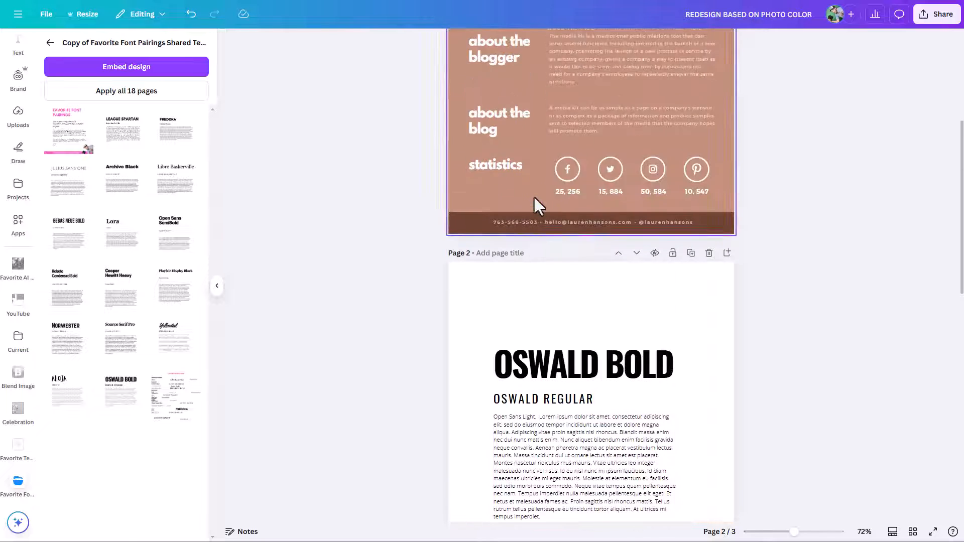
click(551, 194)
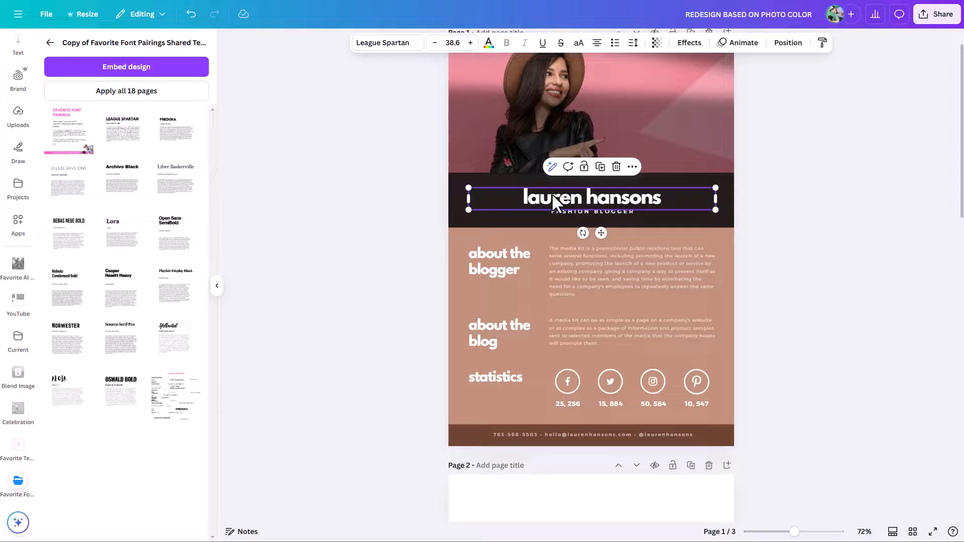
click(385, 44)
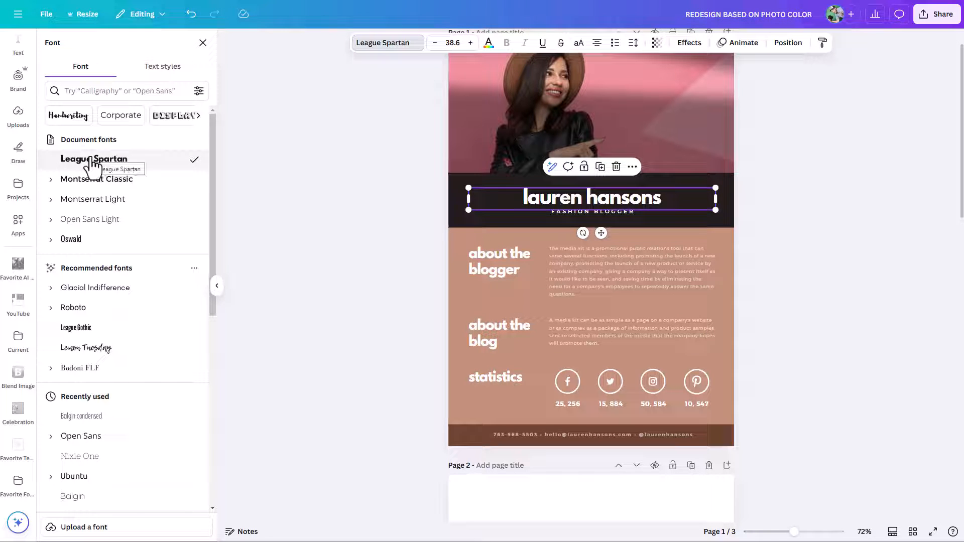
click(70, 241)
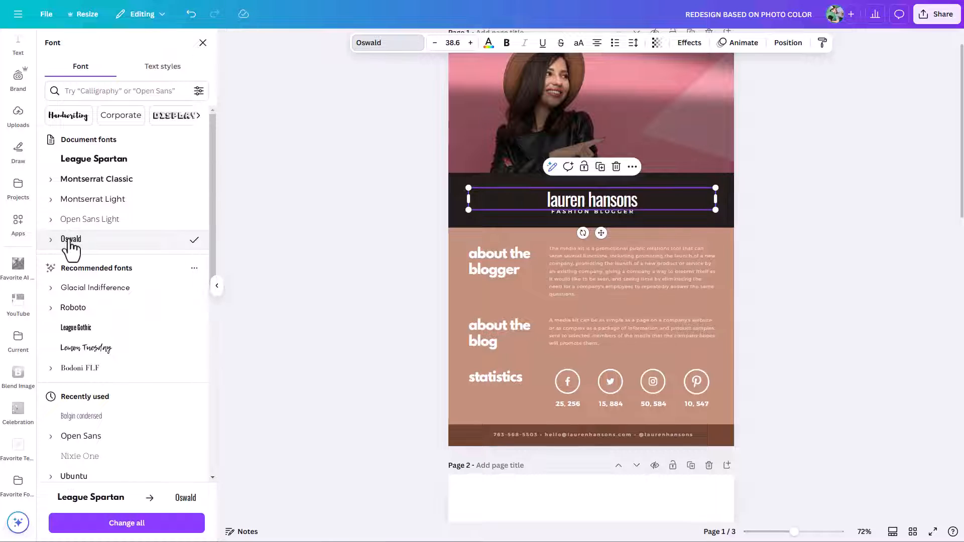
click(506, 42)
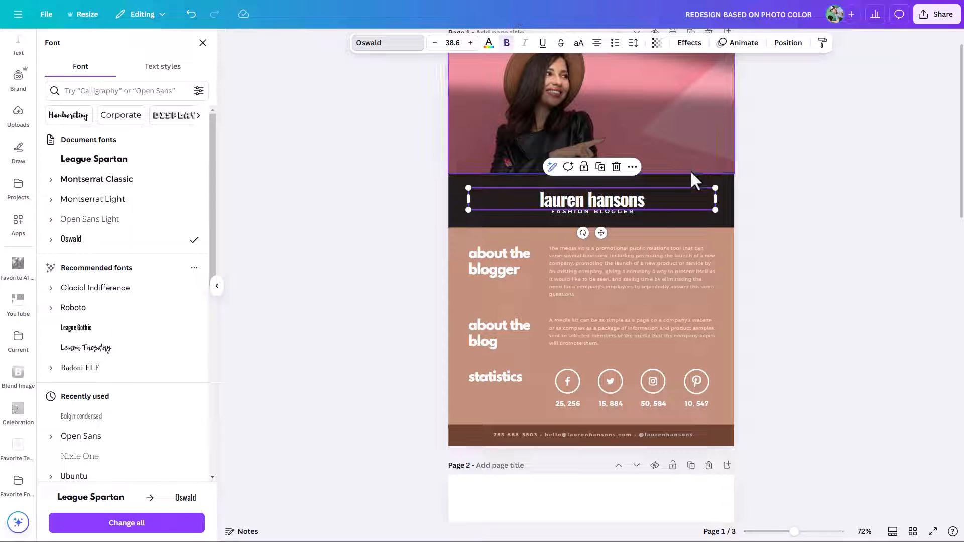
click(626, 212)
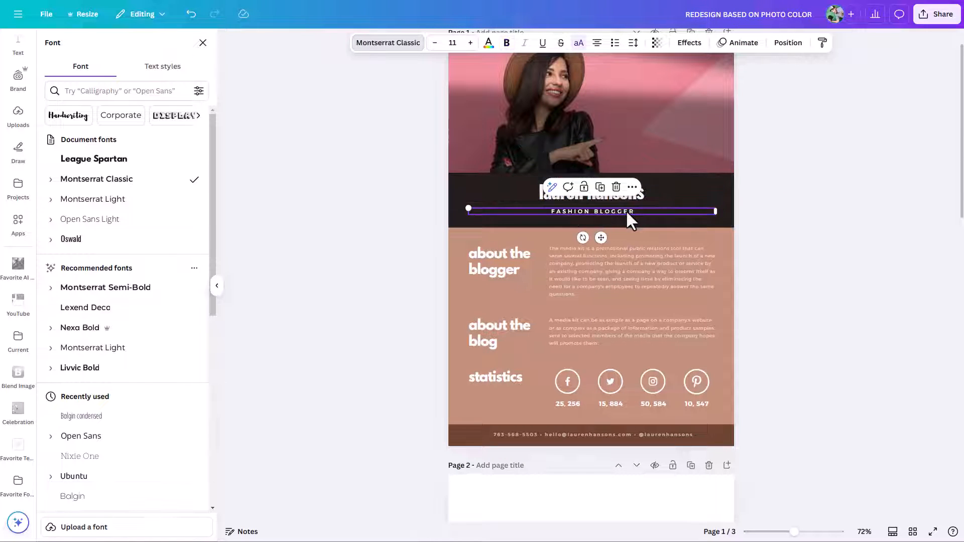
click(73, 239)
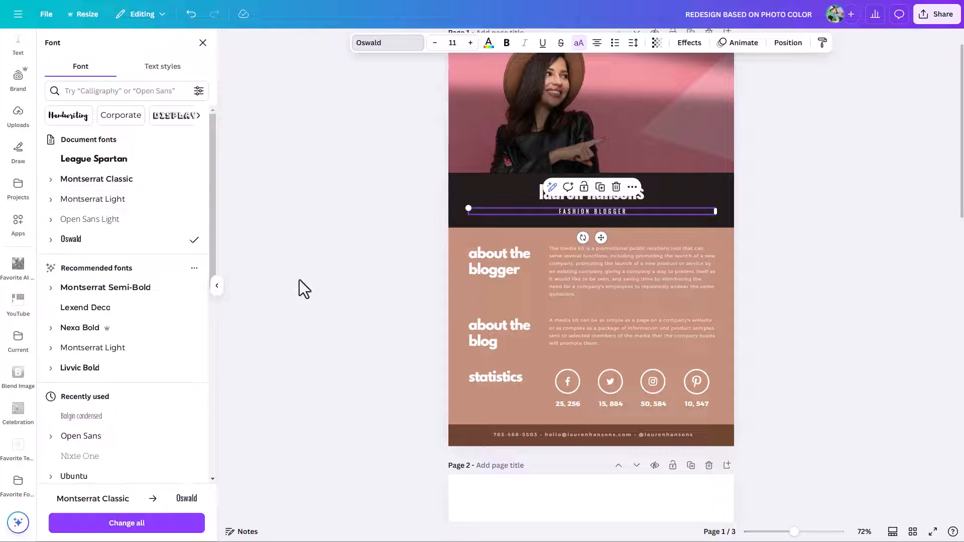
Change the "about the blogger" paragraph to Open Sans Light and replace all Montserrat Light text with it.
click(587, 288)
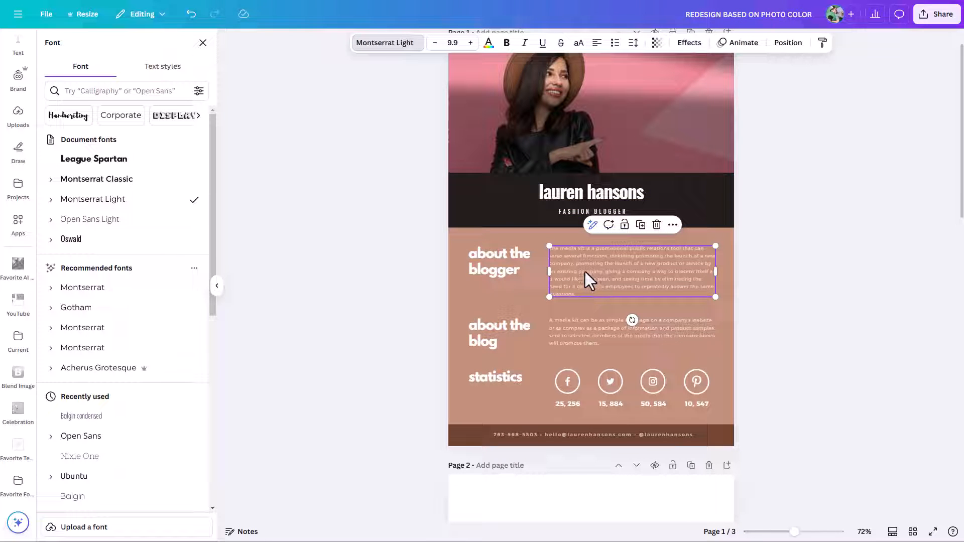
click(102, 224)
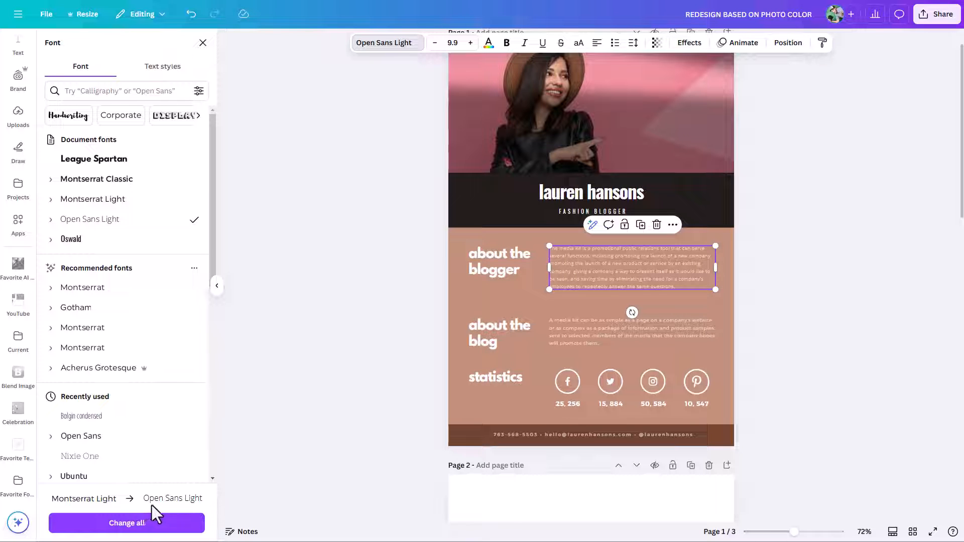
click(145, 521)
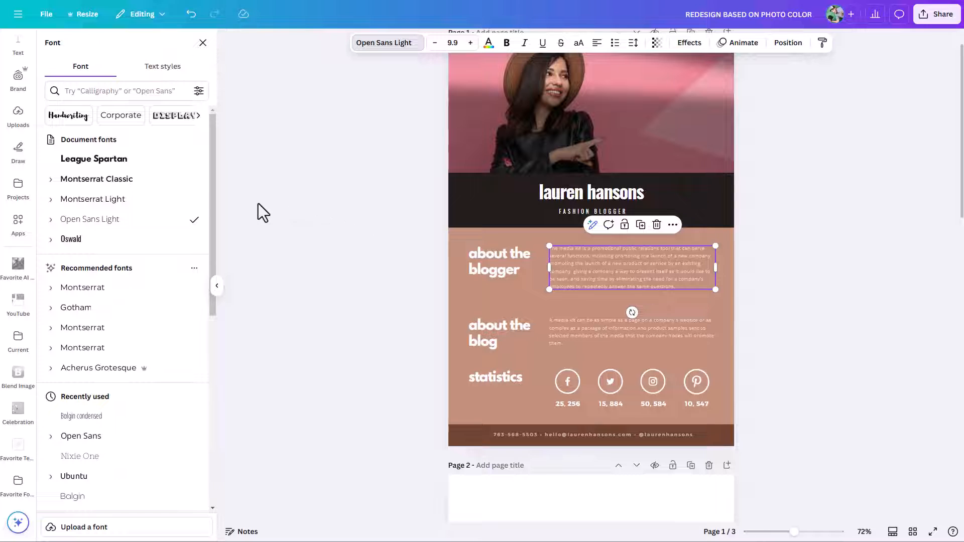
Reopen the font pairings template from the projects and add its Source Serif Pro pairing as a new page.
click(18, 190)
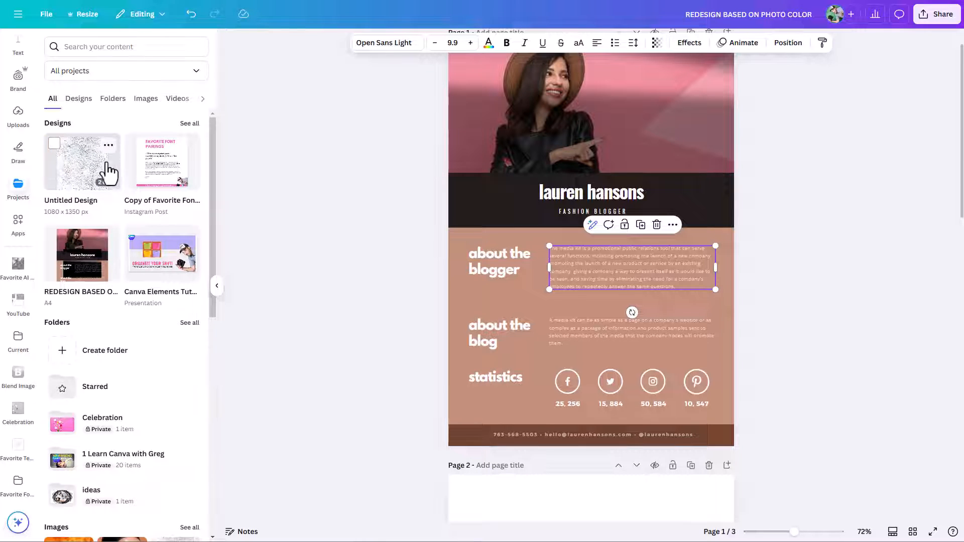
click(168, 184)
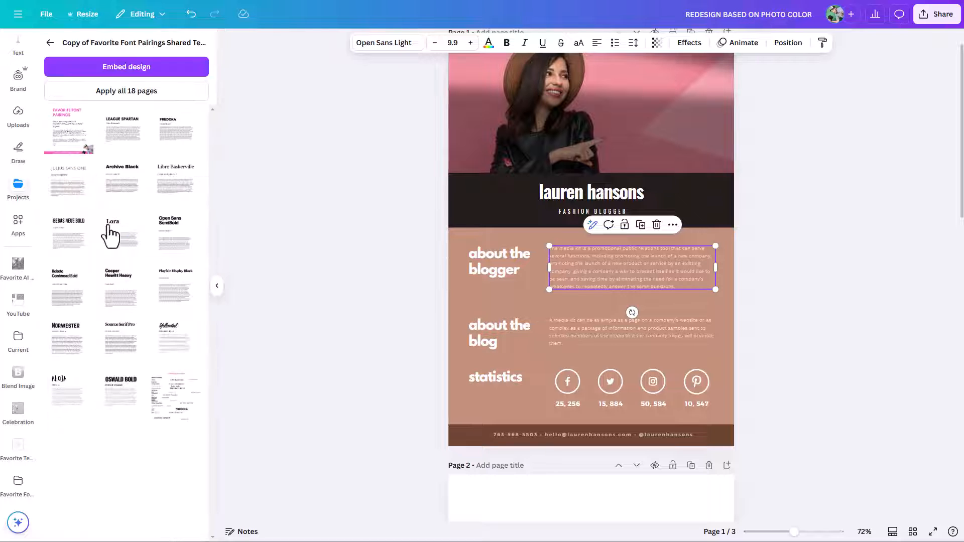
scroll(586, 396, down, 5)
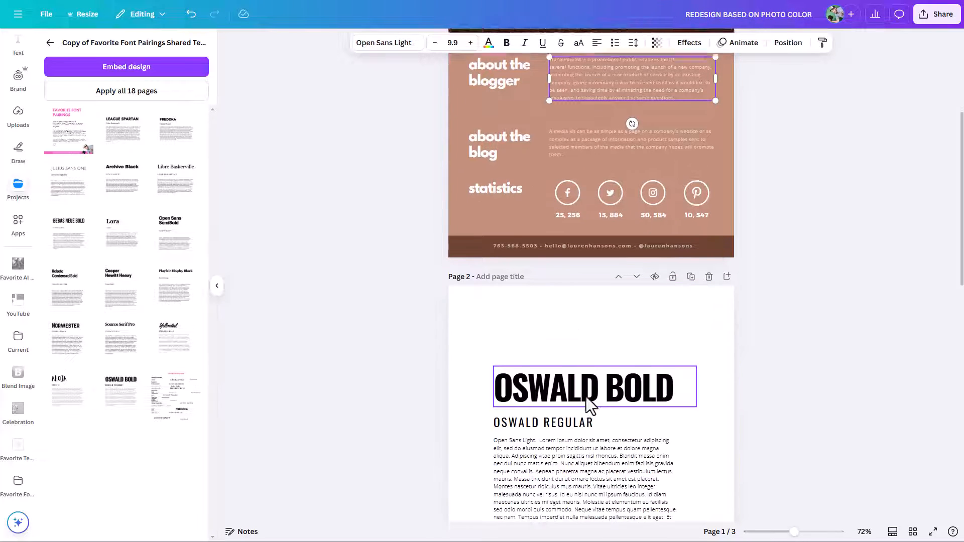
click(170, 242)
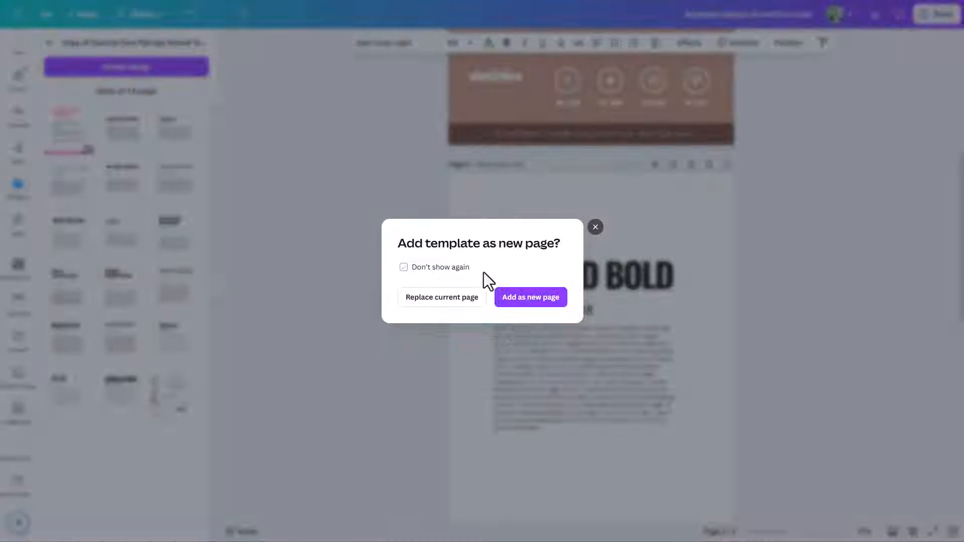
click(593, 225)
click(127, 343)
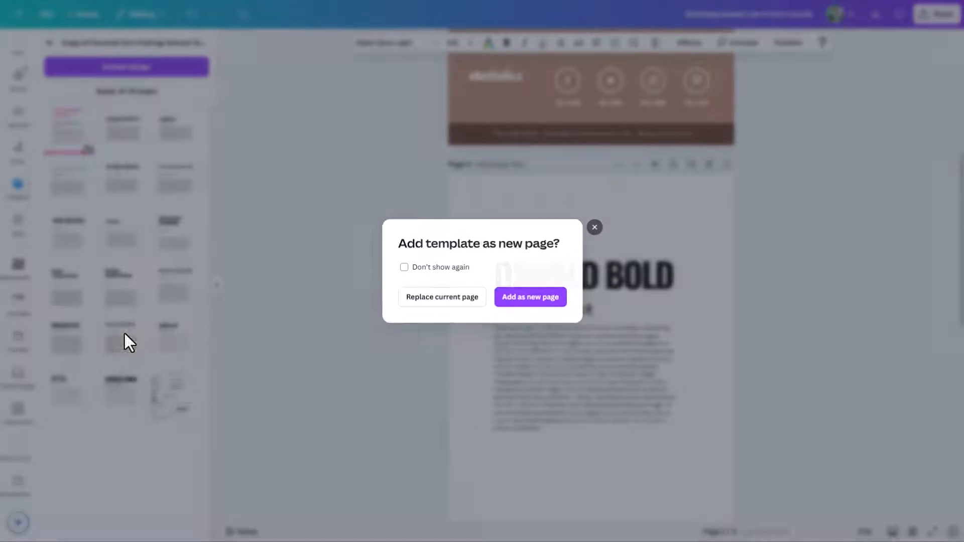
click(533, 298)
Delete the Source Serif Pro pairing page from the design.
scroll(592, 372, down, 5)
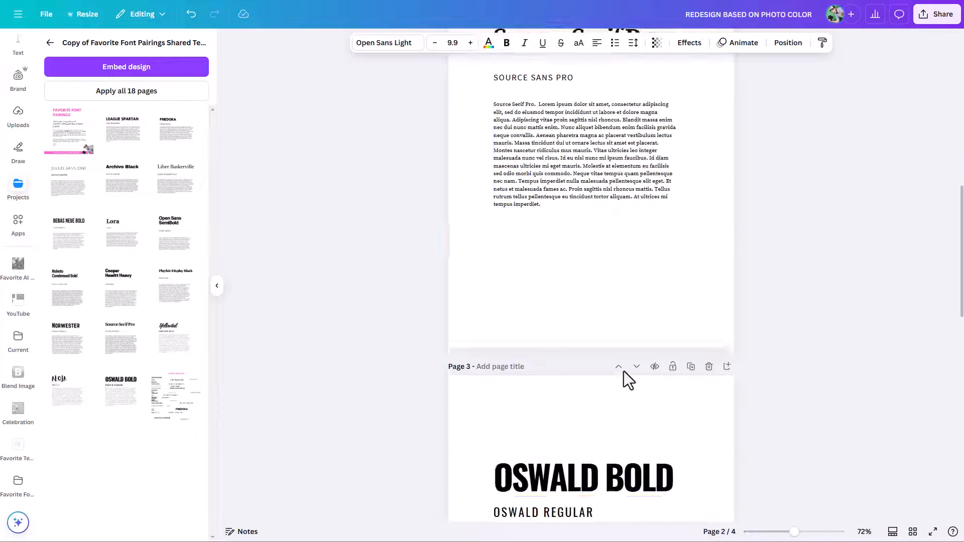
scroll(603, 326, up, 5)
scroll(651, 168, up, 2)
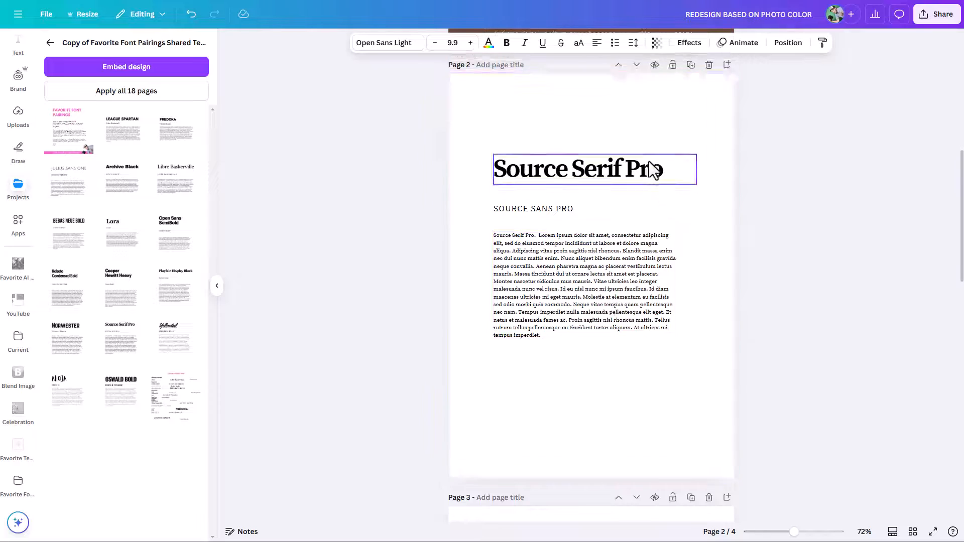
click(708, 114)
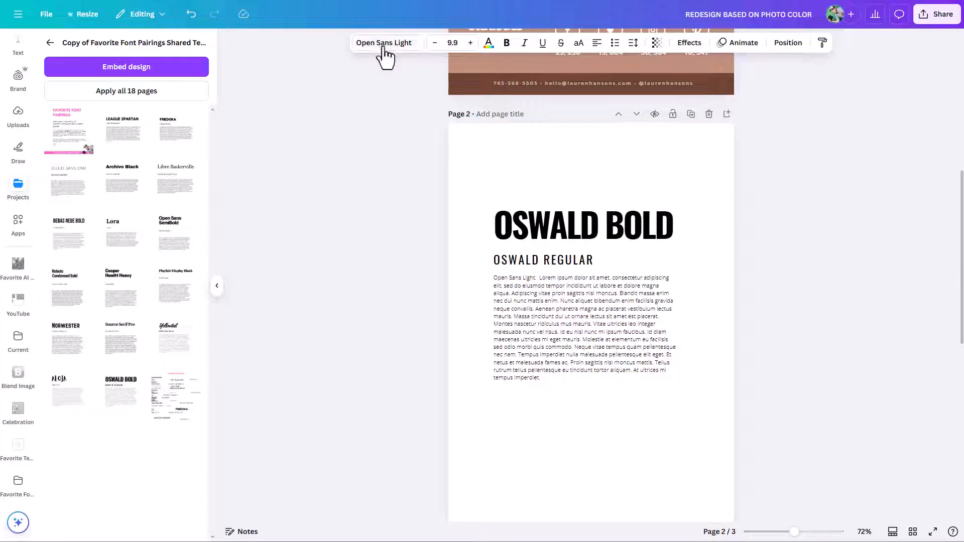
Open the font list for the "about the blogger" heading on page 1 to view the document fonts.
scroll(485, 126, up, 4)
click(481, 115)
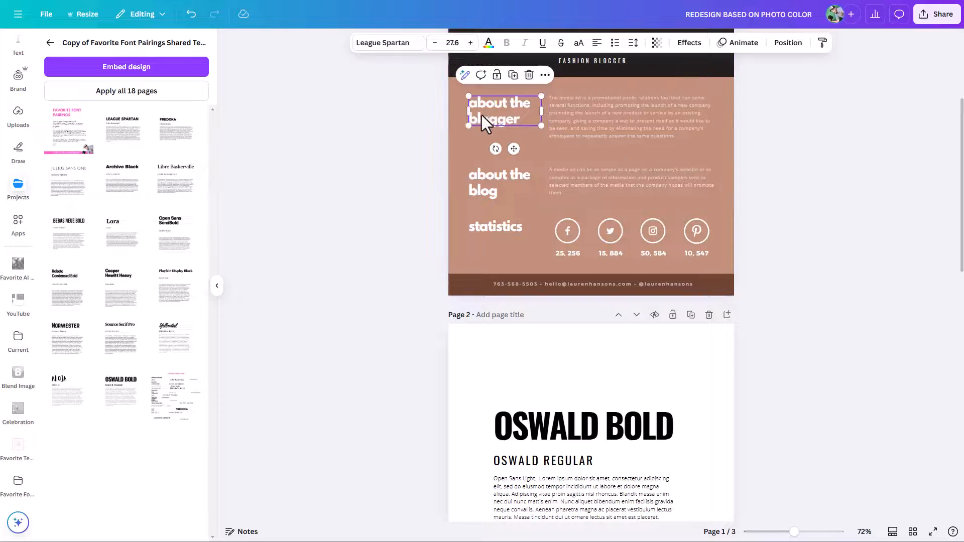
click(382, 44)
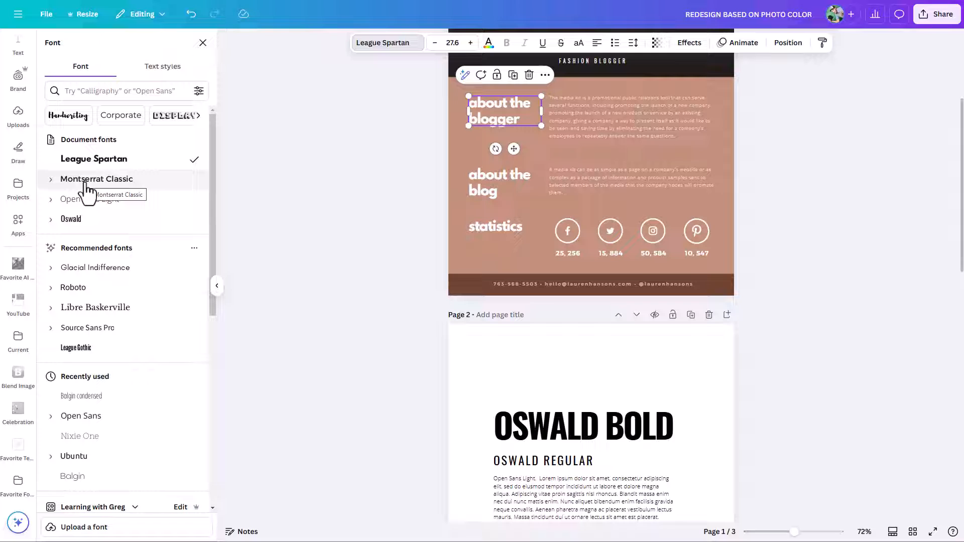
Check the context options, including Copy style, for the OSWALD BOLD heading on page 2.
click(583, 432)
right_click(583, 433)
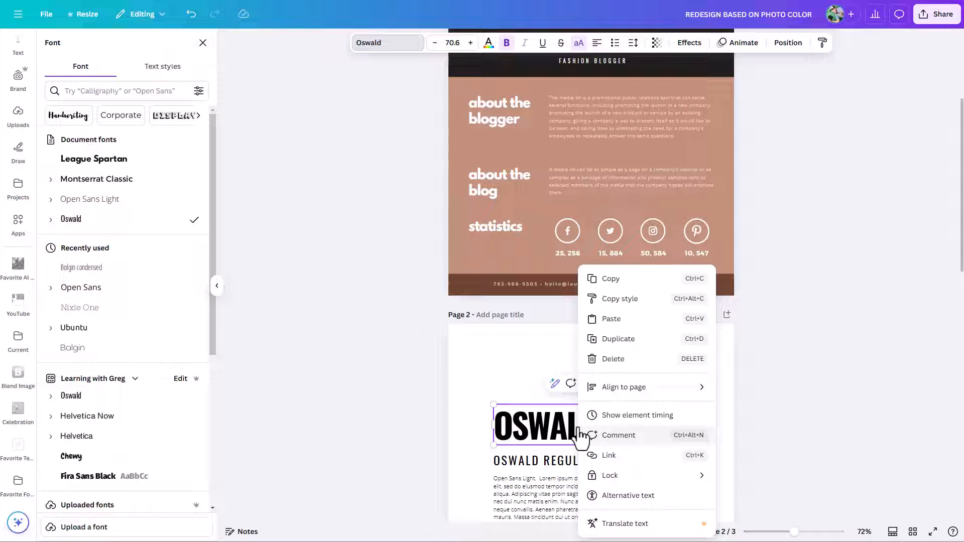
click(486, 380)
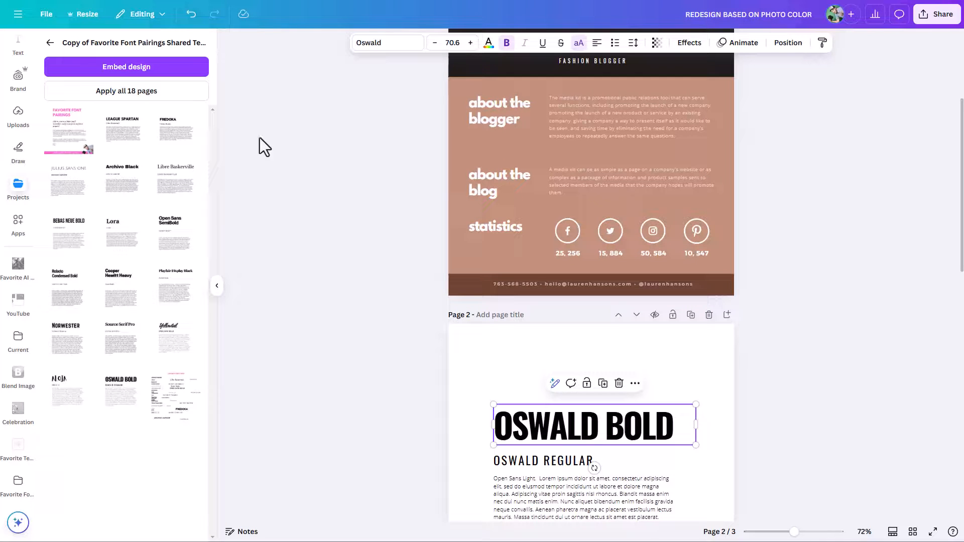
View the recent folders offered for moving the current design, and leave without choosing one.
click(47, 15)
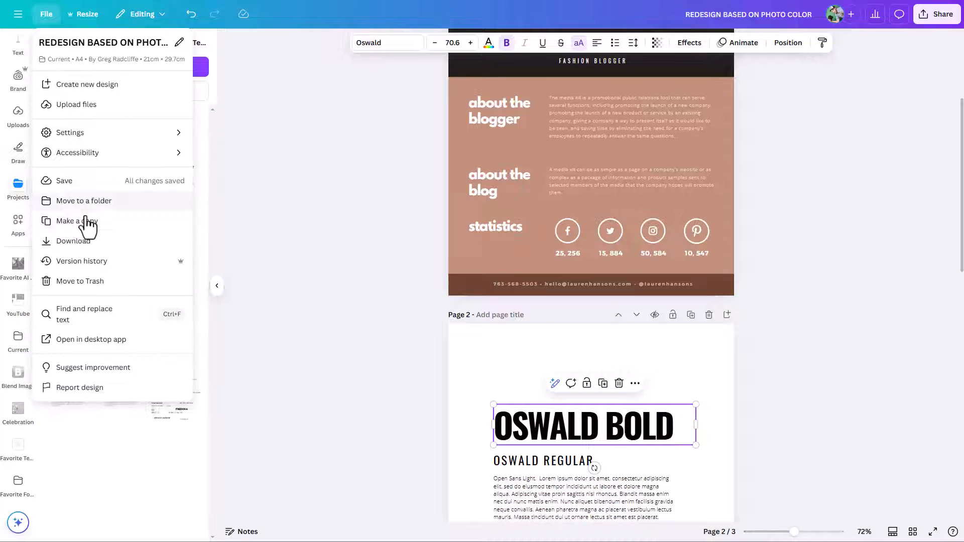
click(86, 201)
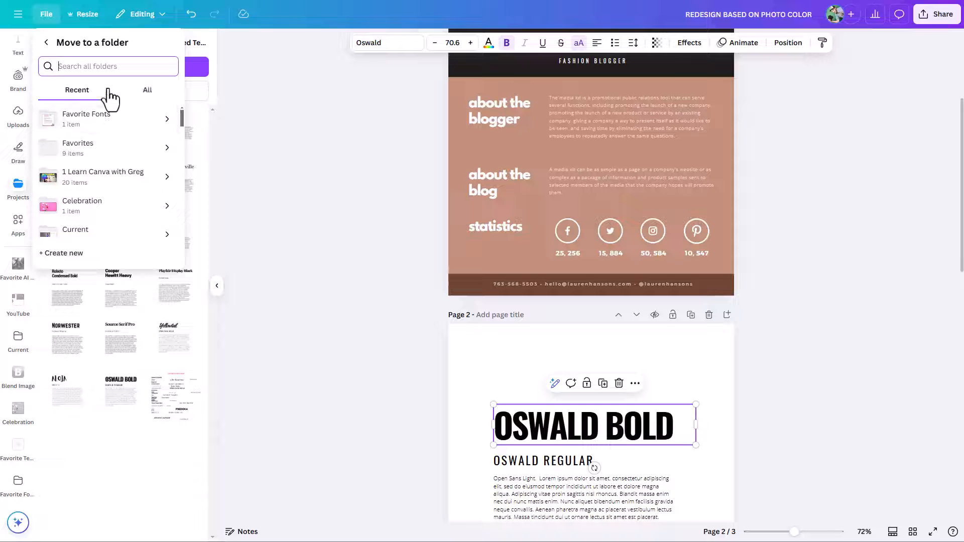
click(285, 155)
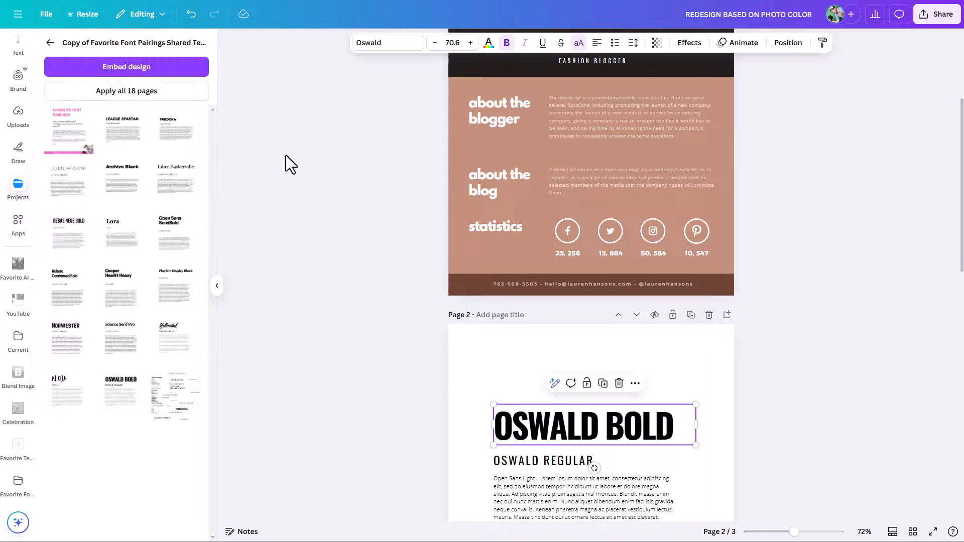